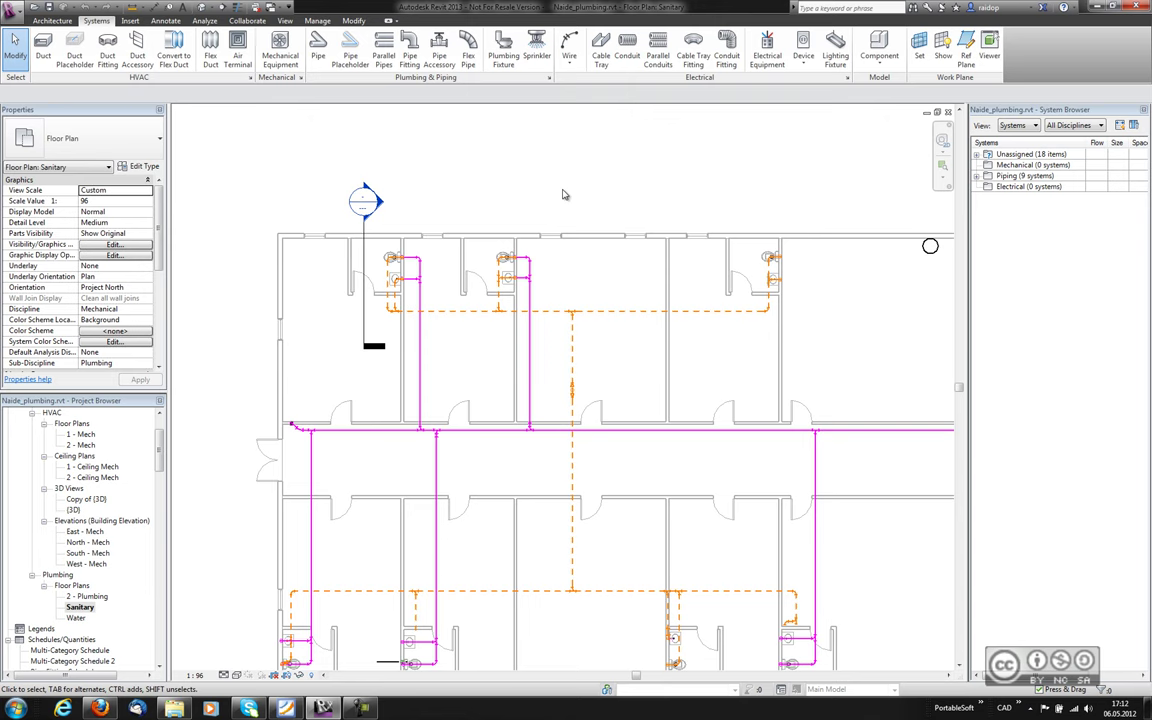
# Review the PR-Tank Type Water closet's type properties from the Plumbing Fixture tool, leaving them unchanged.
pyautogui.click(503, 47)
pyautogui.scroll(-3, 157, 328)
pyautogui.scroll(3, 157, 328)
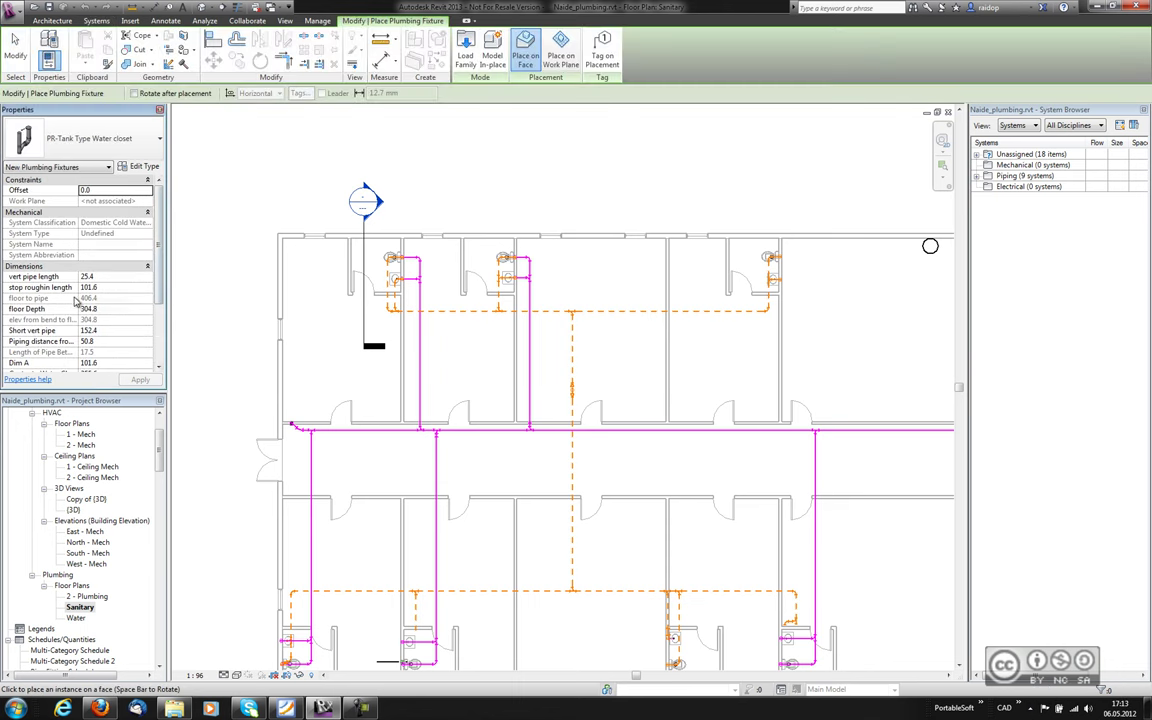
pyautogui.click(139, 166)
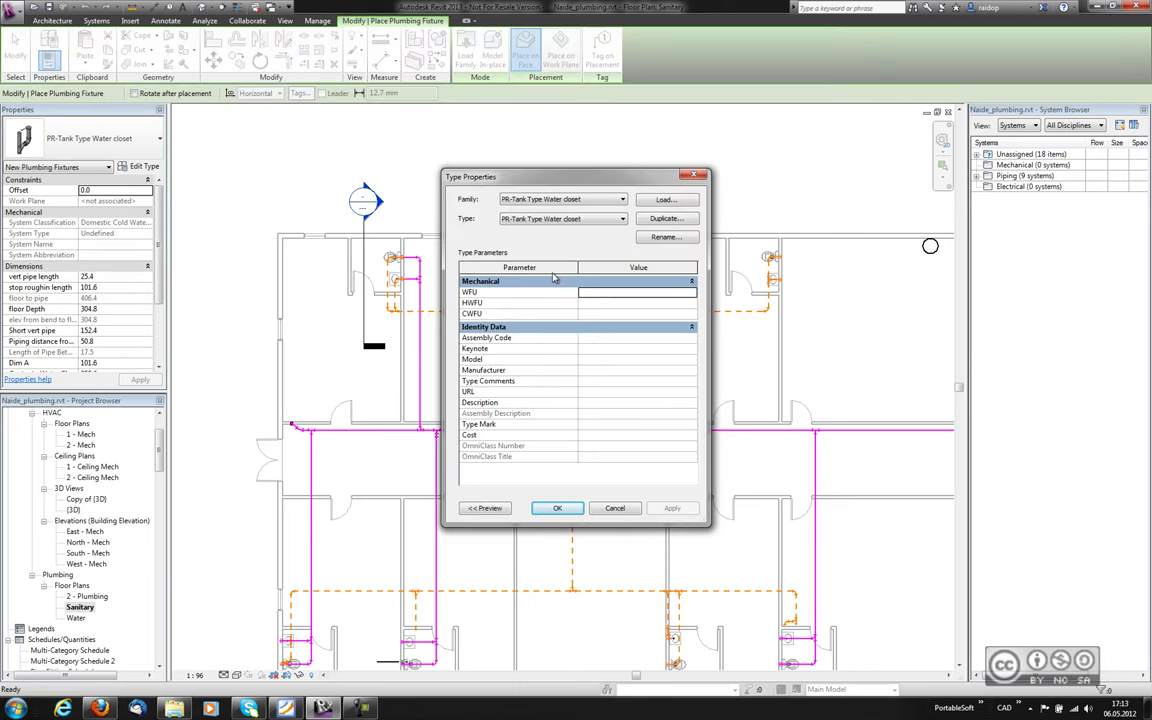
pyautogui.click(615, 509)
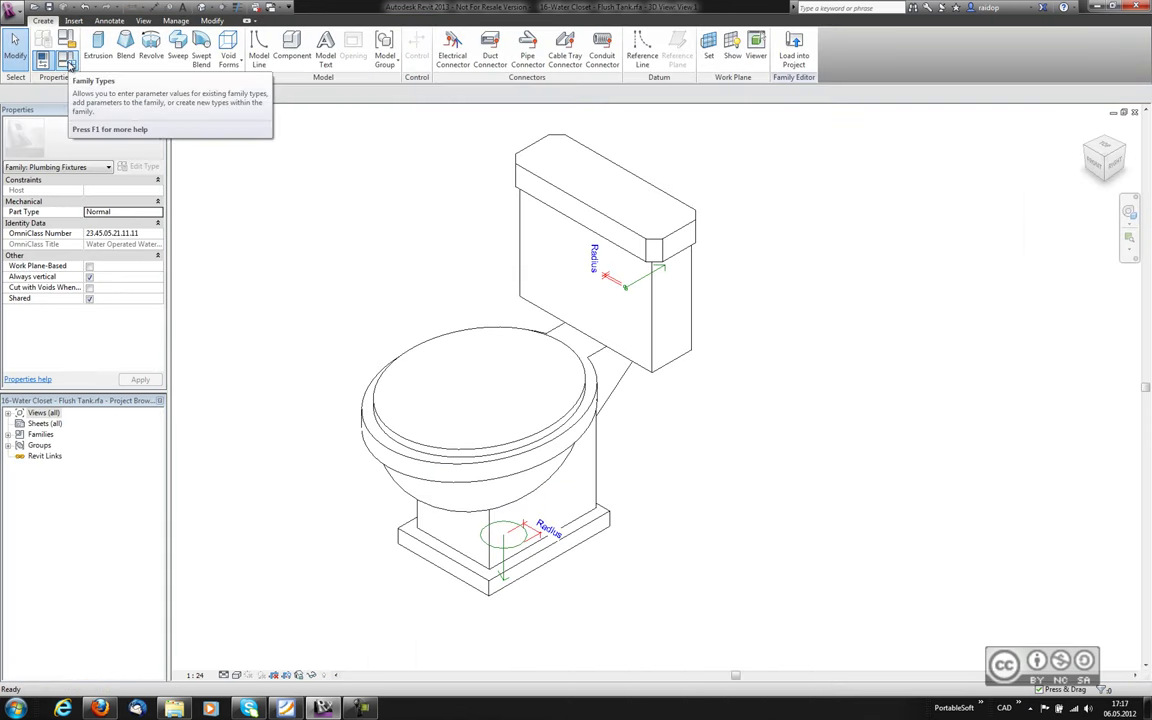
# Review the water closet family's Family Types parameters and cancel without changes.
pyautogui.click(68, 62)
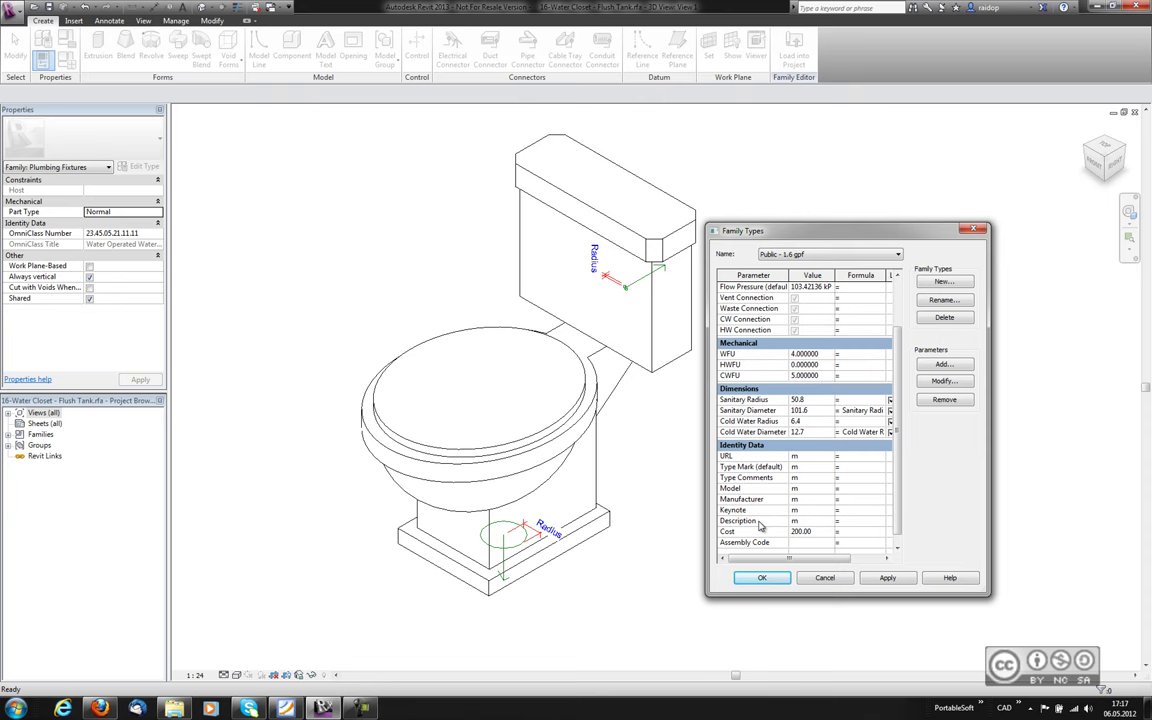
pyautogui.click(822, 580)
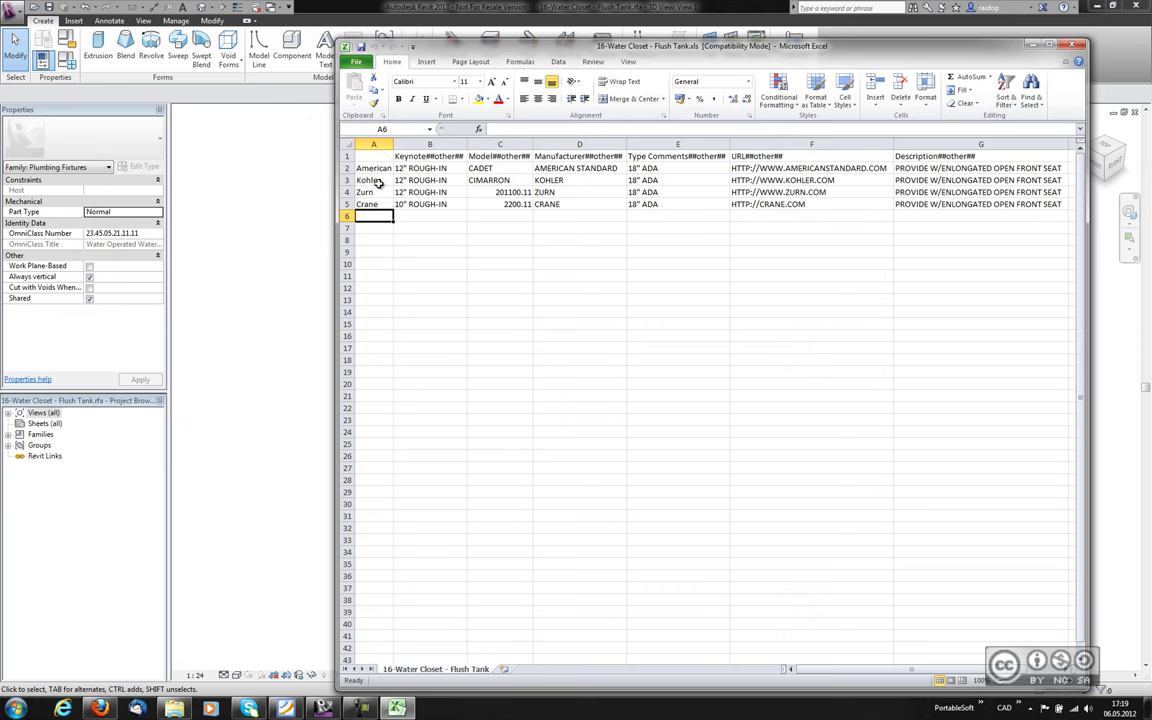
# Check the catalog's Save As file-type options, cancel, close Excel, and return to the catalog folder.
pyautogui.press('F12')
pyautogui.click(586, 330)
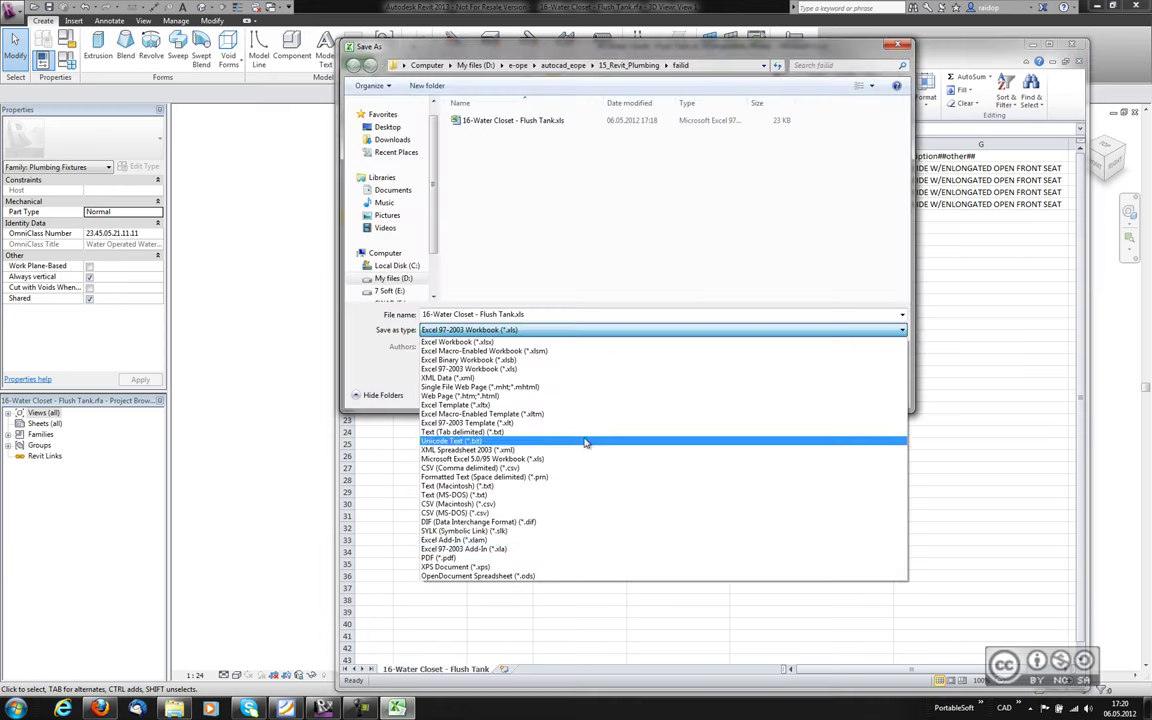
pyautogui.press('Escape')
pyautogui.press('Escape')
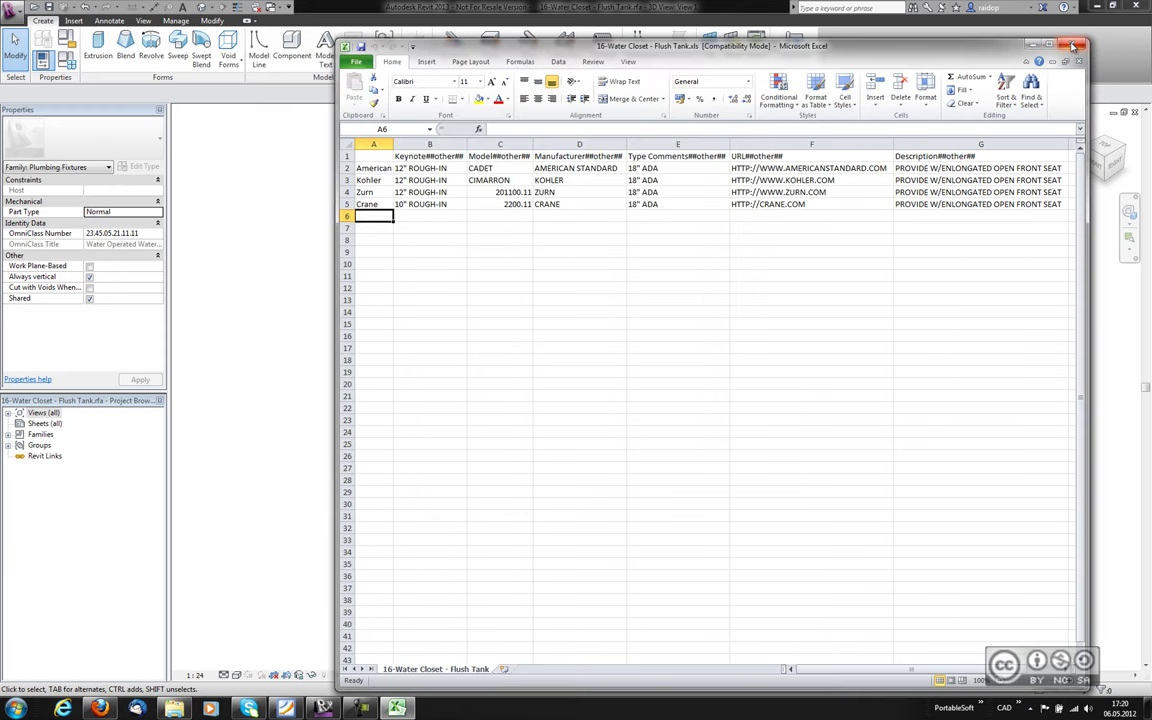
pyautogui.click(1074, 46)
pyautogui.hotkey('alt', 'Tab')
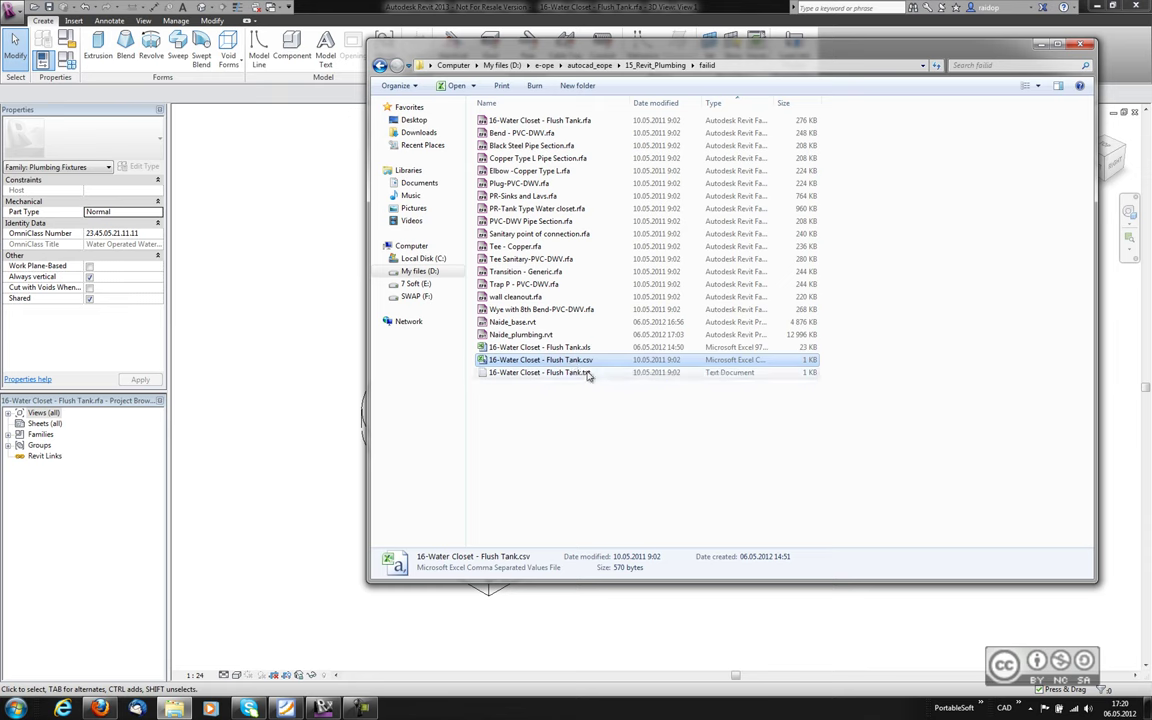
# View the 16-Water Closet - Flush Tank.txt catalog in Notepad, close it, and select the .rfa file.
pyautogui.doubleClick(589, 373)
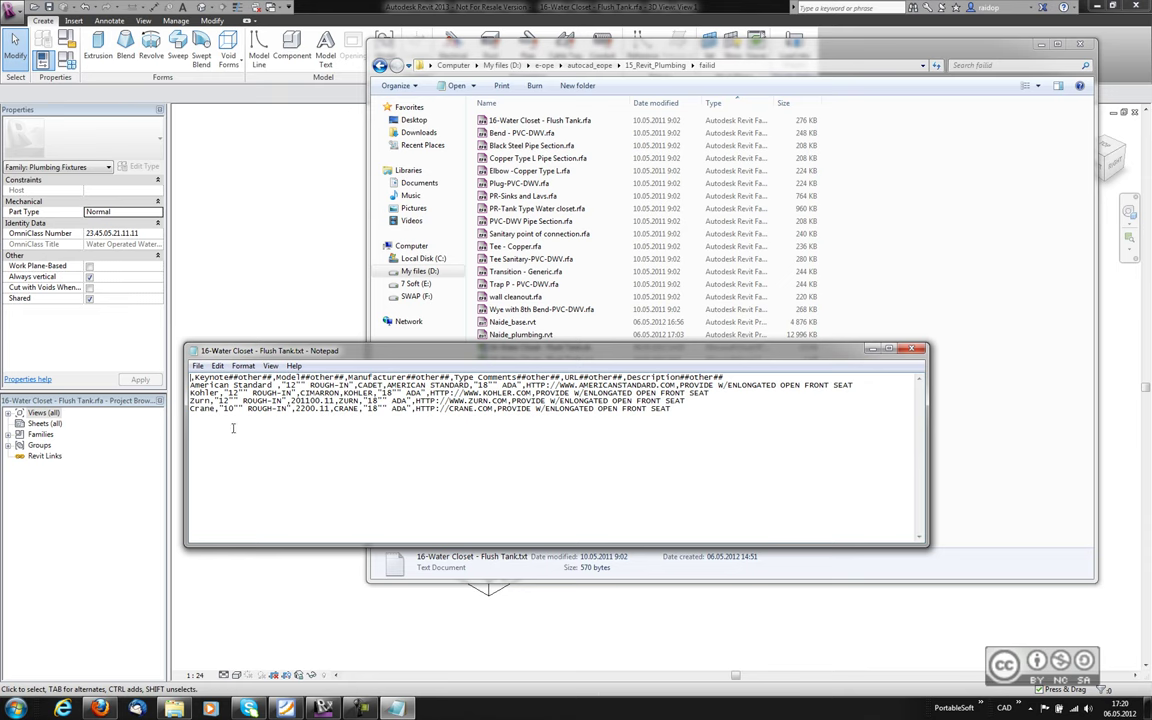
pyautogui.click(913, 348)
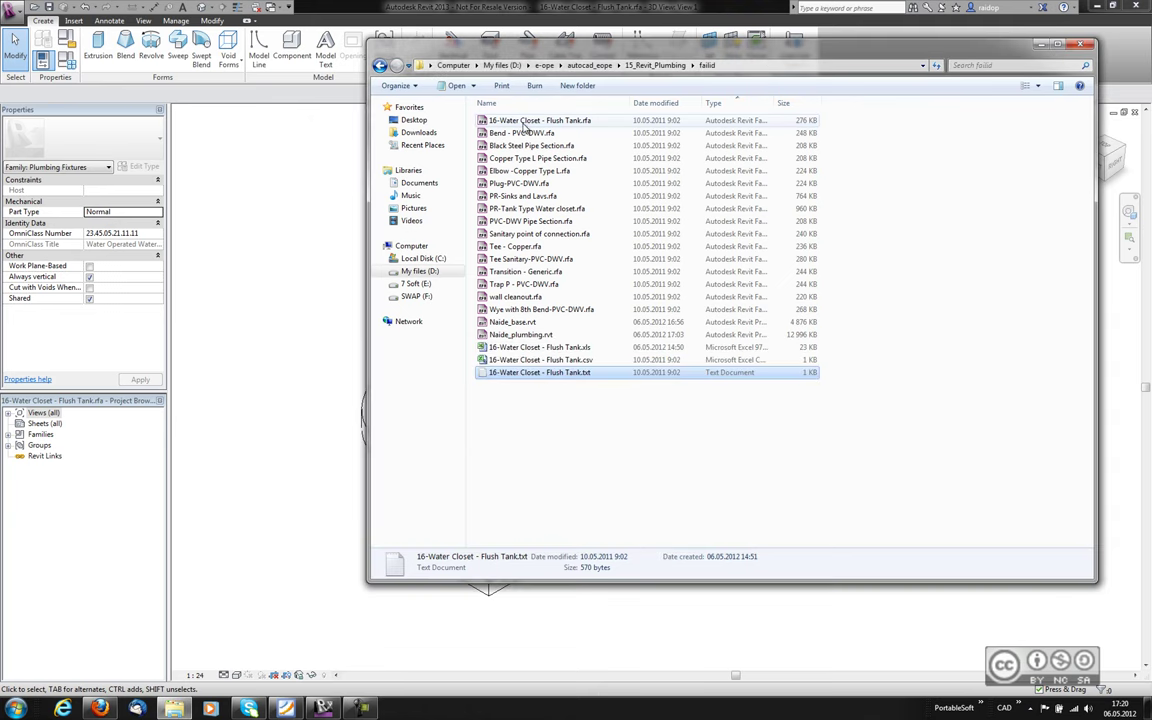
pyautogui.click(545, 121)
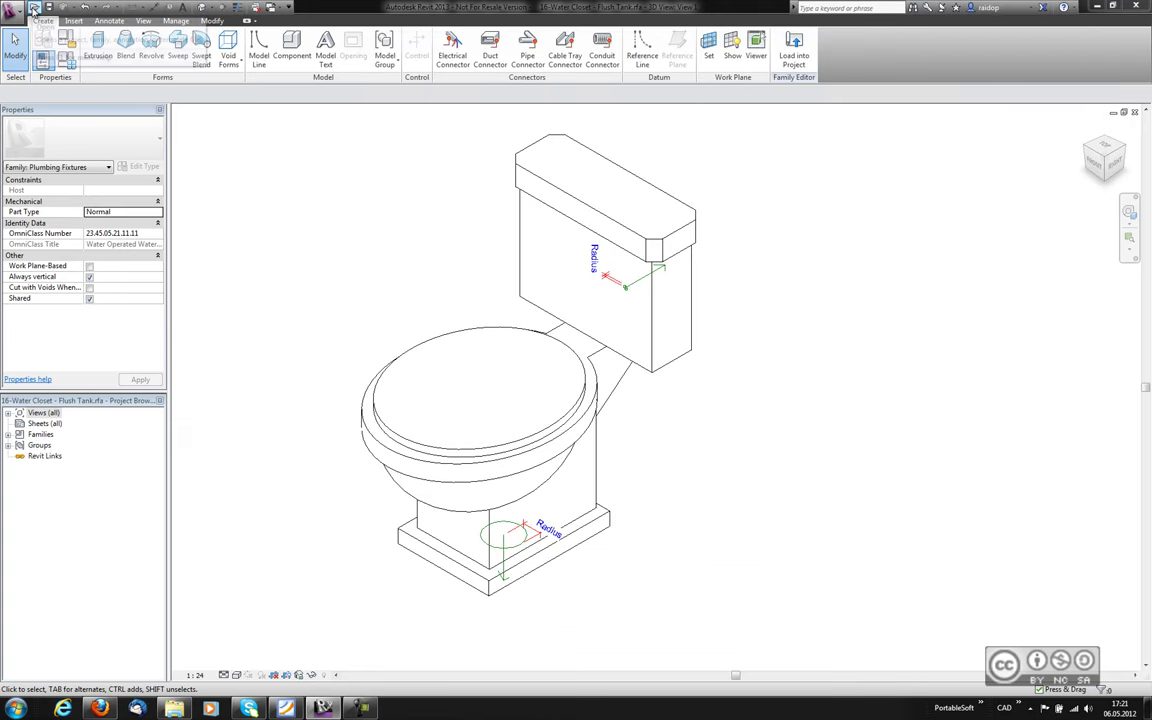
# Preview the water closet's catalog types via Load Family without loading, then check the Export menu.
pyautogui.click(130, 21)
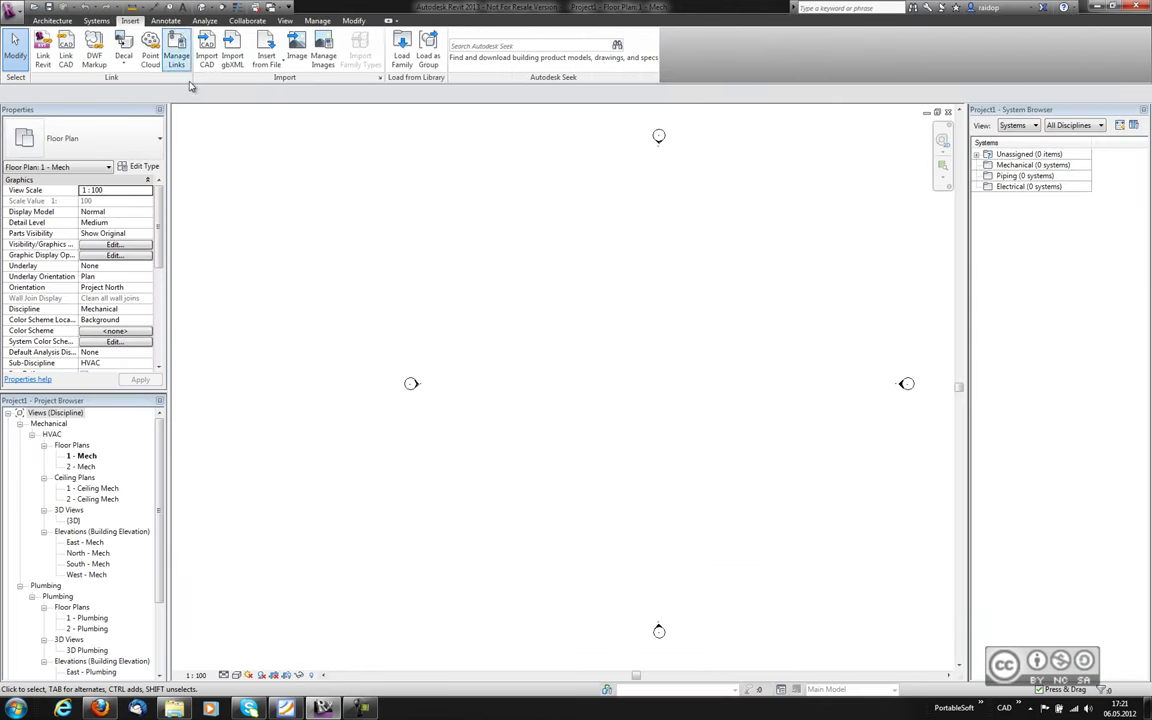
pyautogui.click(401, 50)
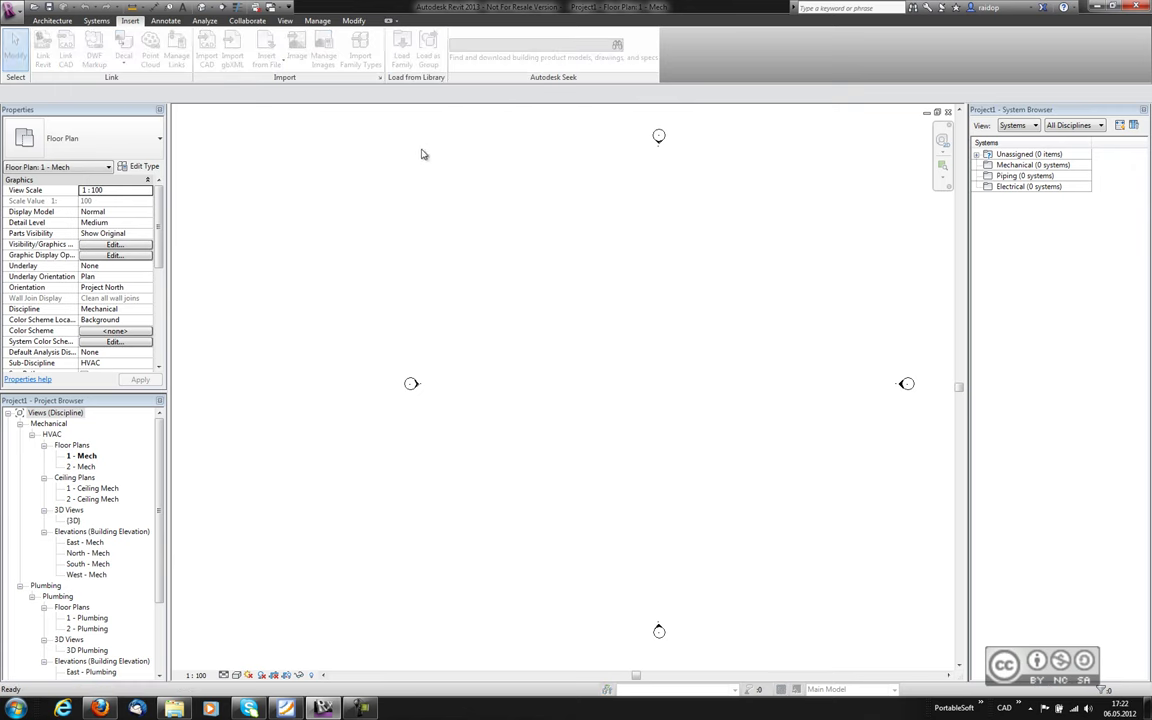
pyautogui.click(760, 476)
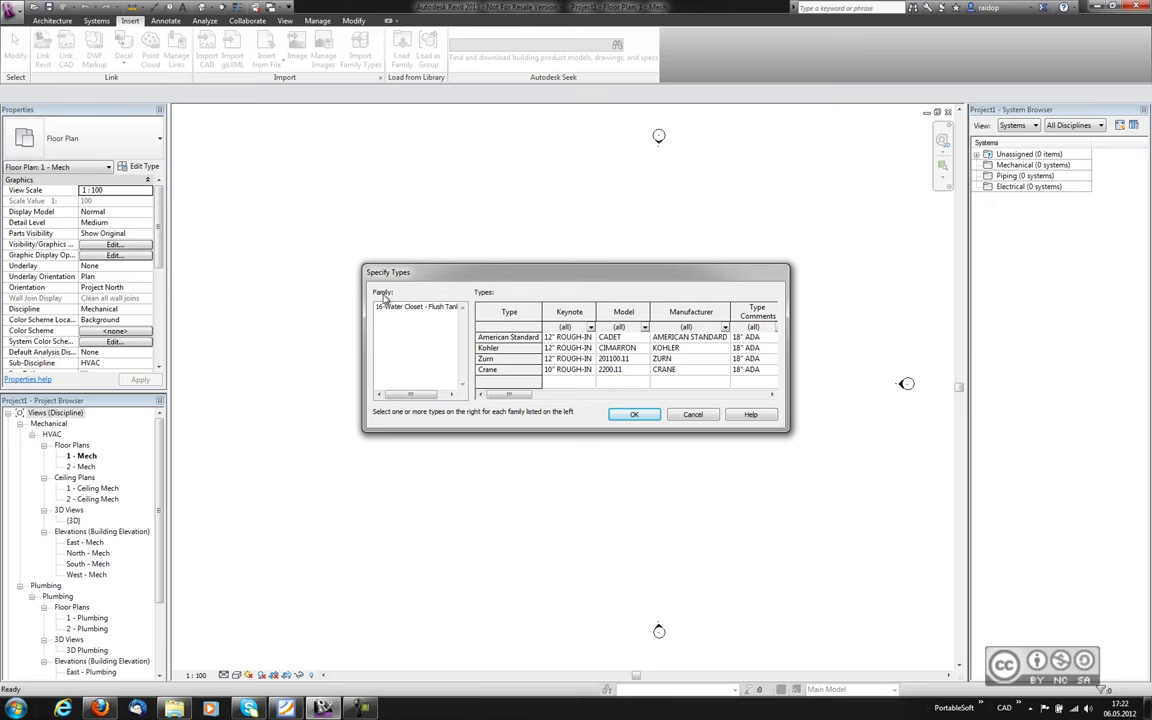
pyautogui.moveTo(533, 397)
pyautogui.mouseDown()
pyautogui.moveTo(645, 401)
pyautogui.moveTo(499, 397)
pyautogui.mouseUp()
pyautogui.click(689, 418)
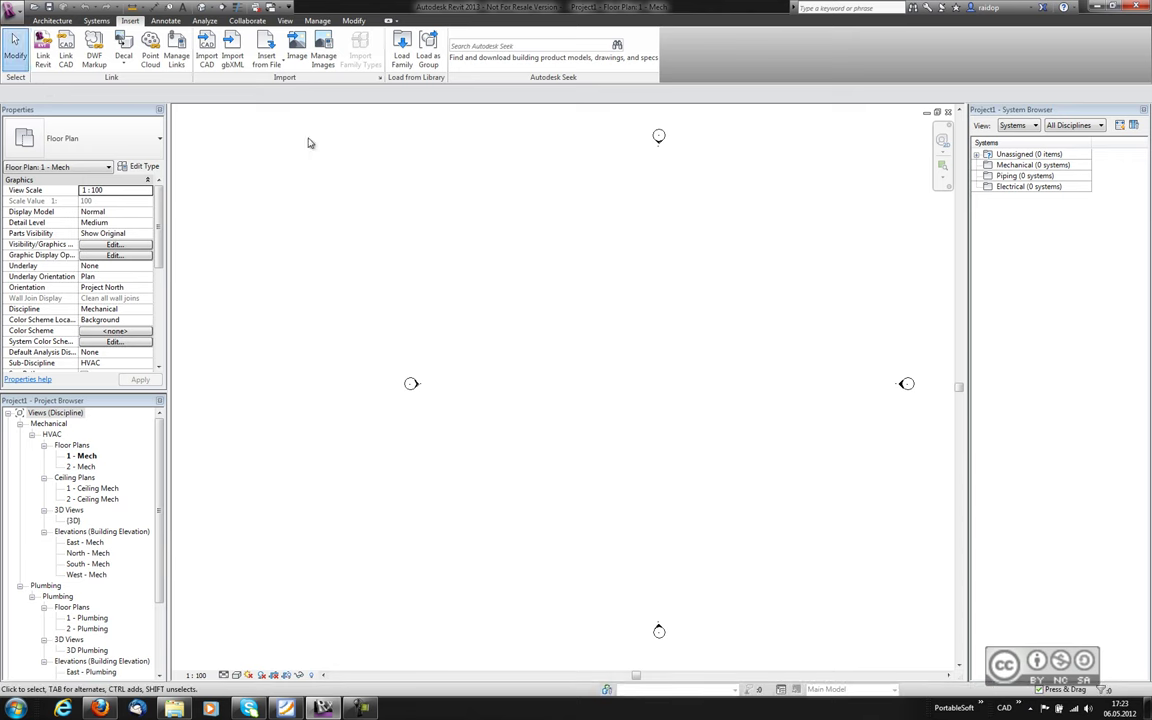
pyautogui.click(11, 14)
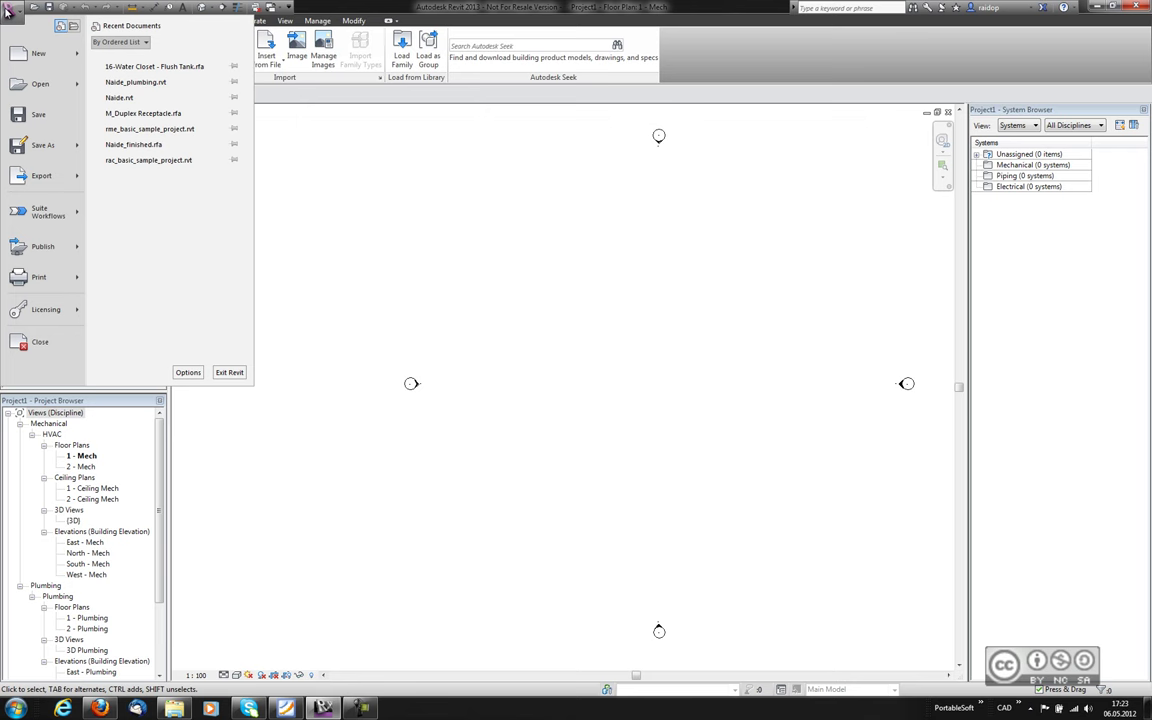
pyautogui.scroll(-3, 49, 172)
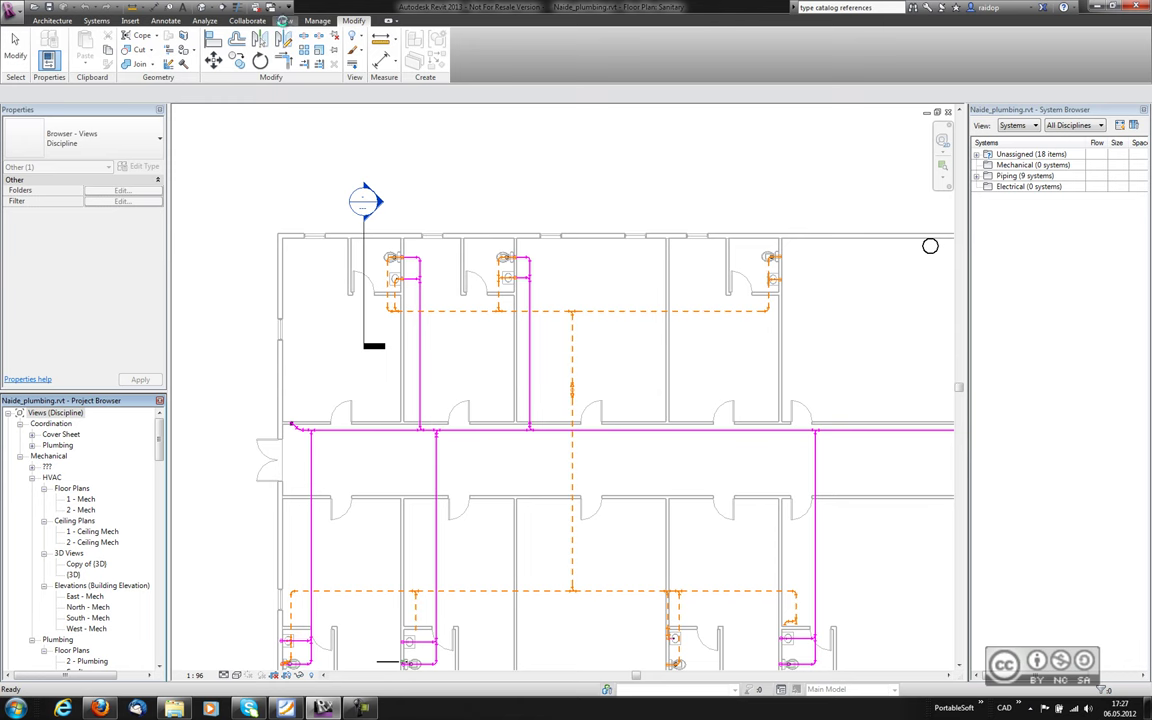
# Create a Plumbing Fixtures schedule with one added field, view it, and return to the Sanitary plan.
pyautogui.click(285, 21)
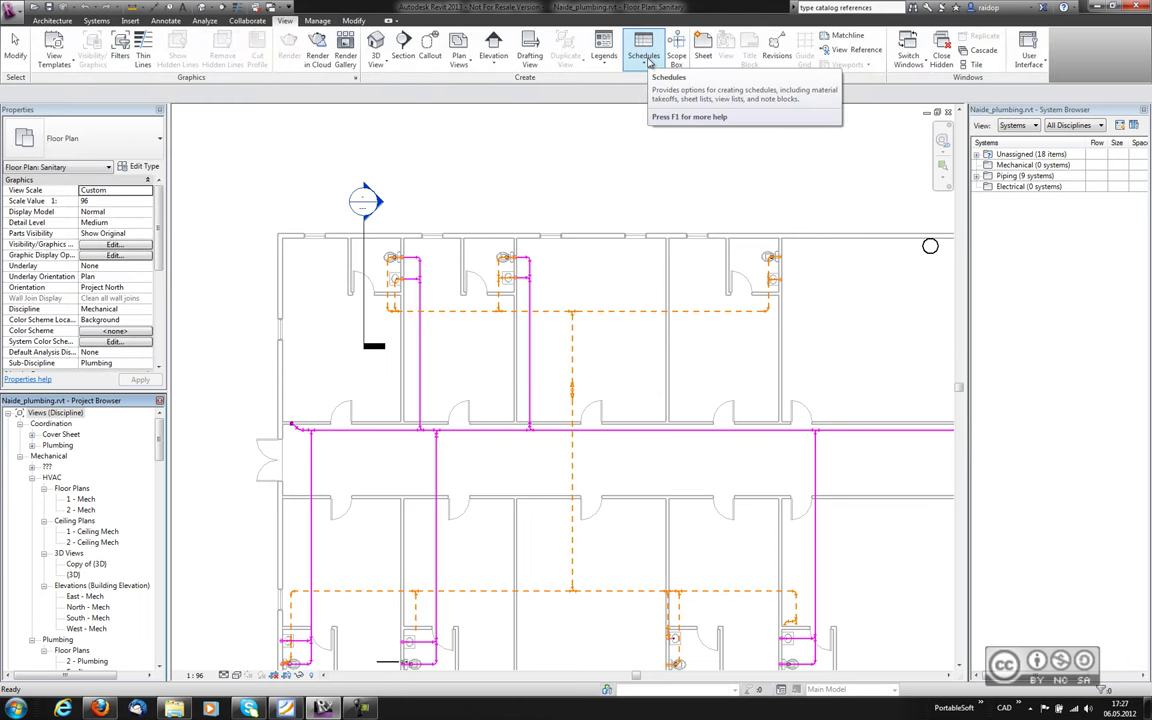
pyautogui.click(645, 62)
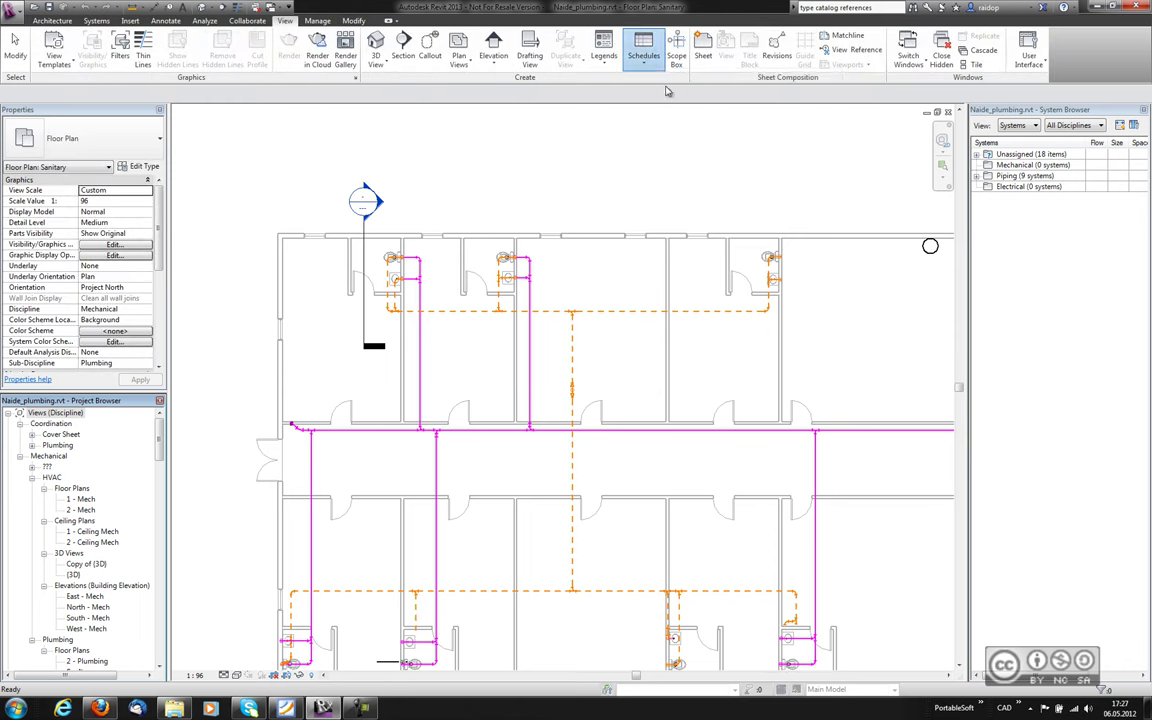
pyautogui.moveTo(561, 302); pyautogui.dragTo(561, 368)
pyautogui.click(516, 366)
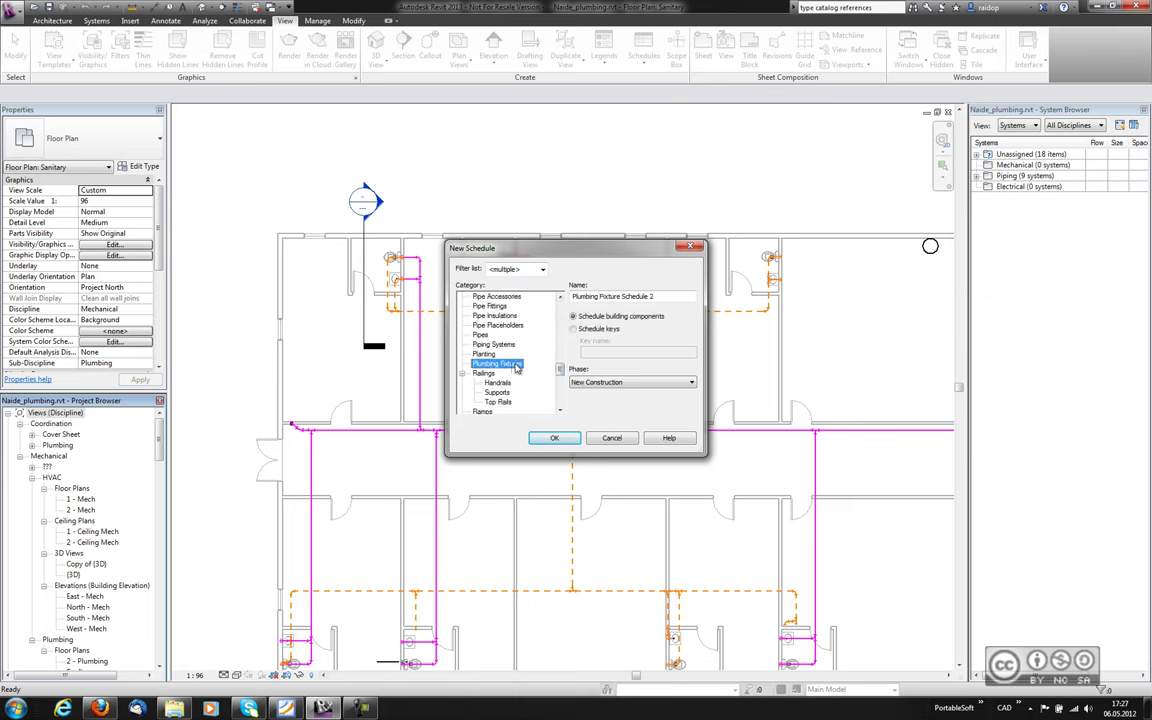
pyautogui.click(556, 437)
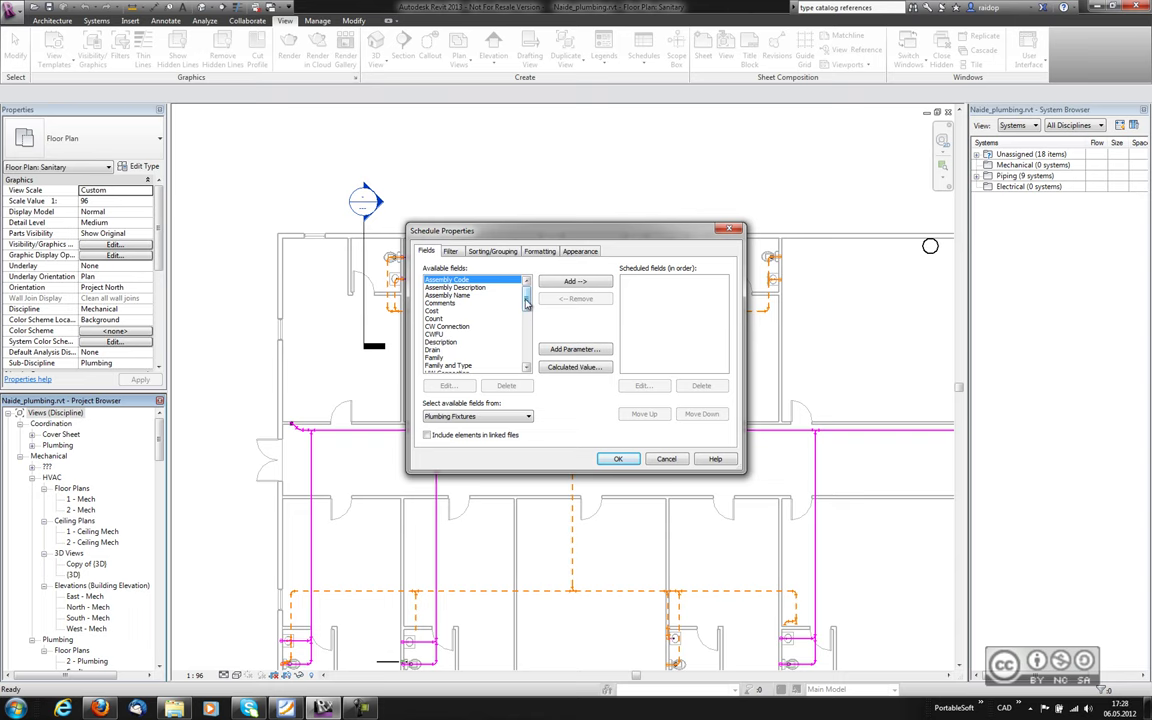
pyautogui.click(575, 281)
pyautogui.click(618, 459)
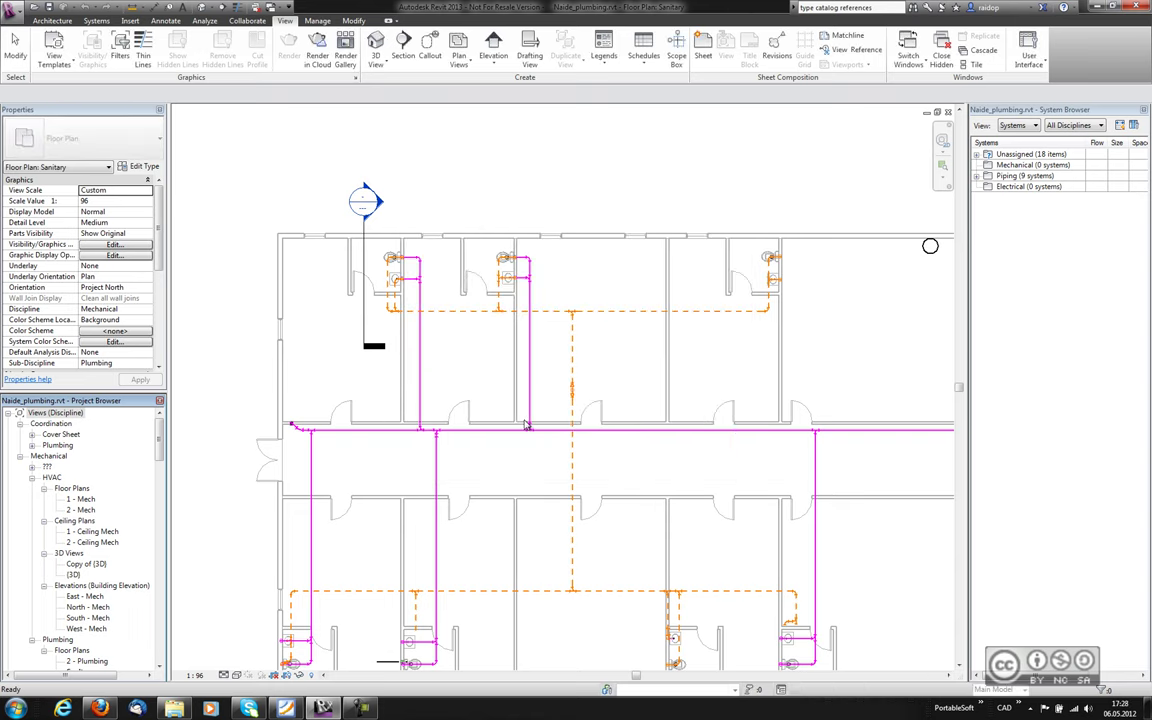
pyautogui.doubleClick(88, 522)
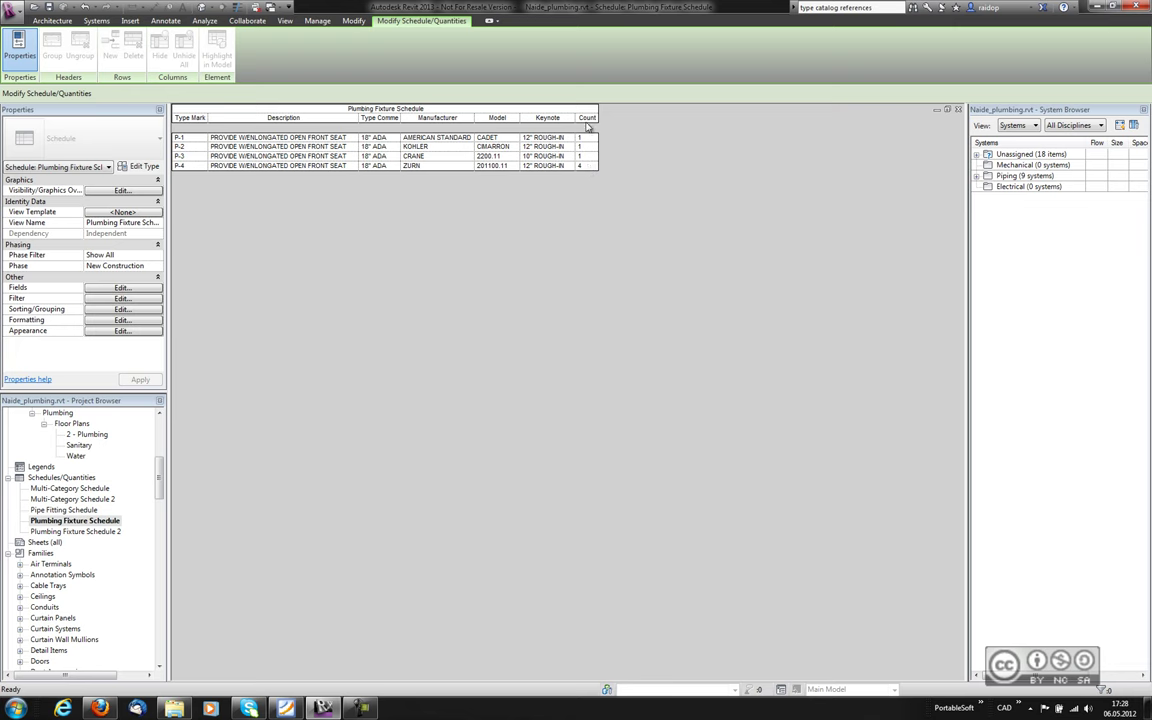
pyautogui.hotkey('ctrl', 'Tab')
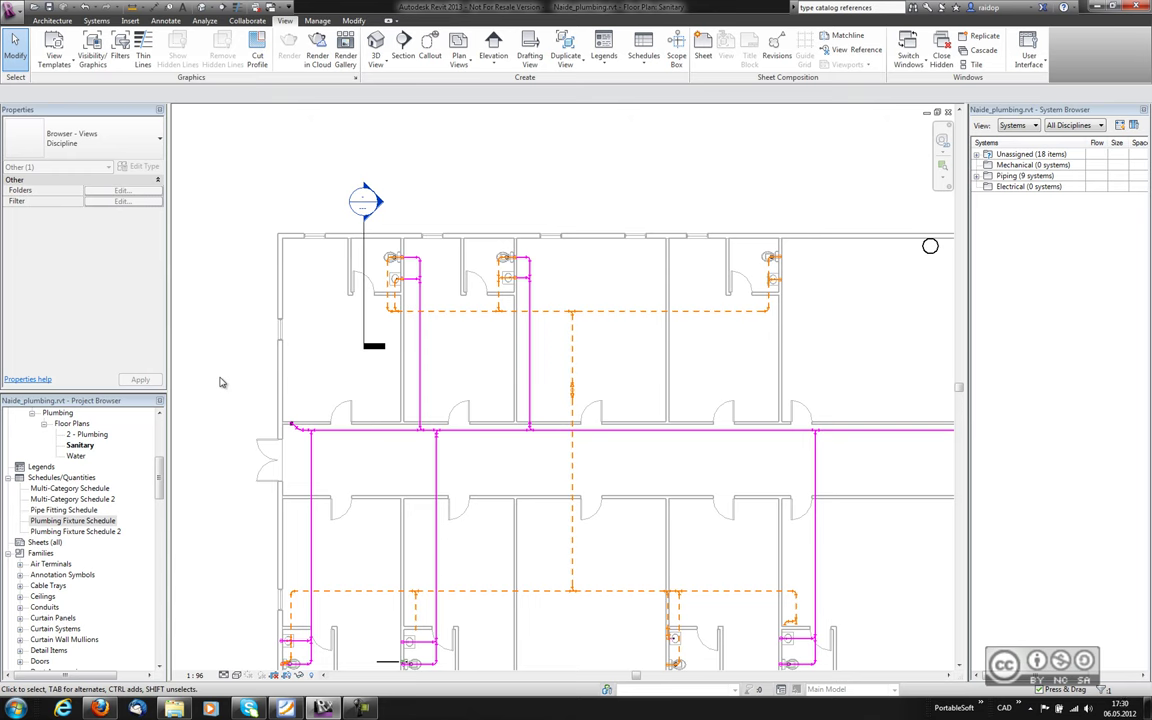
# Check the Collaborate tab tools, then return focus to the Sanitary floor plan.
pyautogui.click(249, 21)
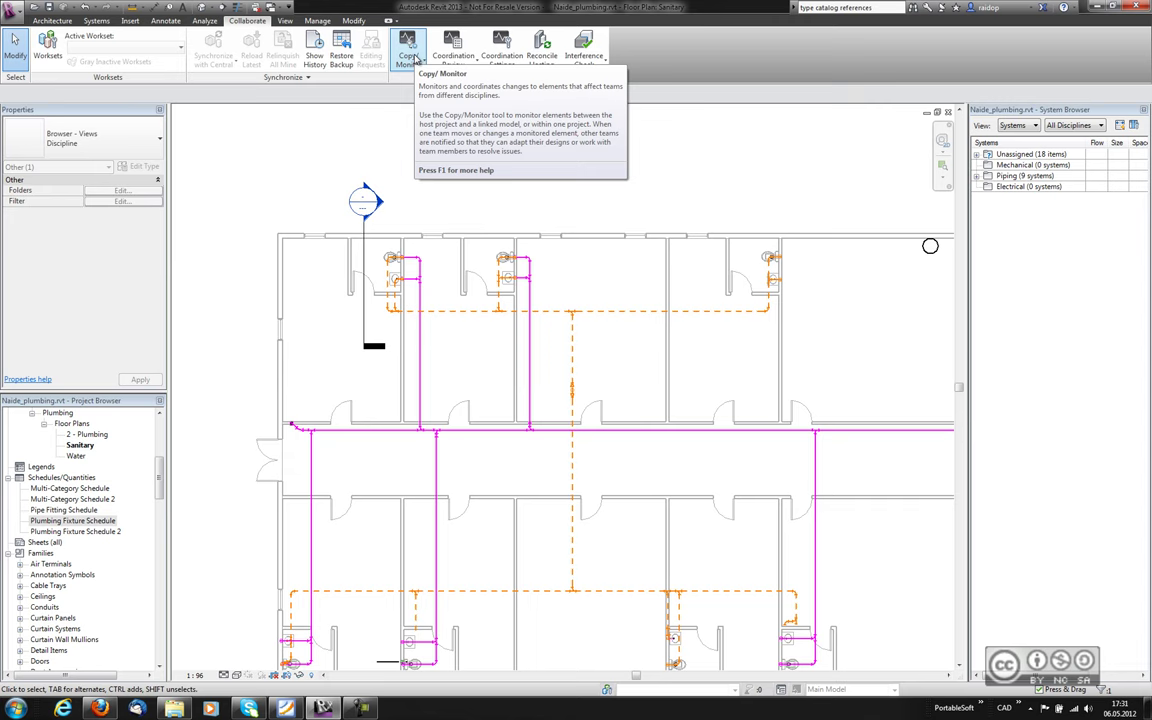
pyautogui.click(532, 448)
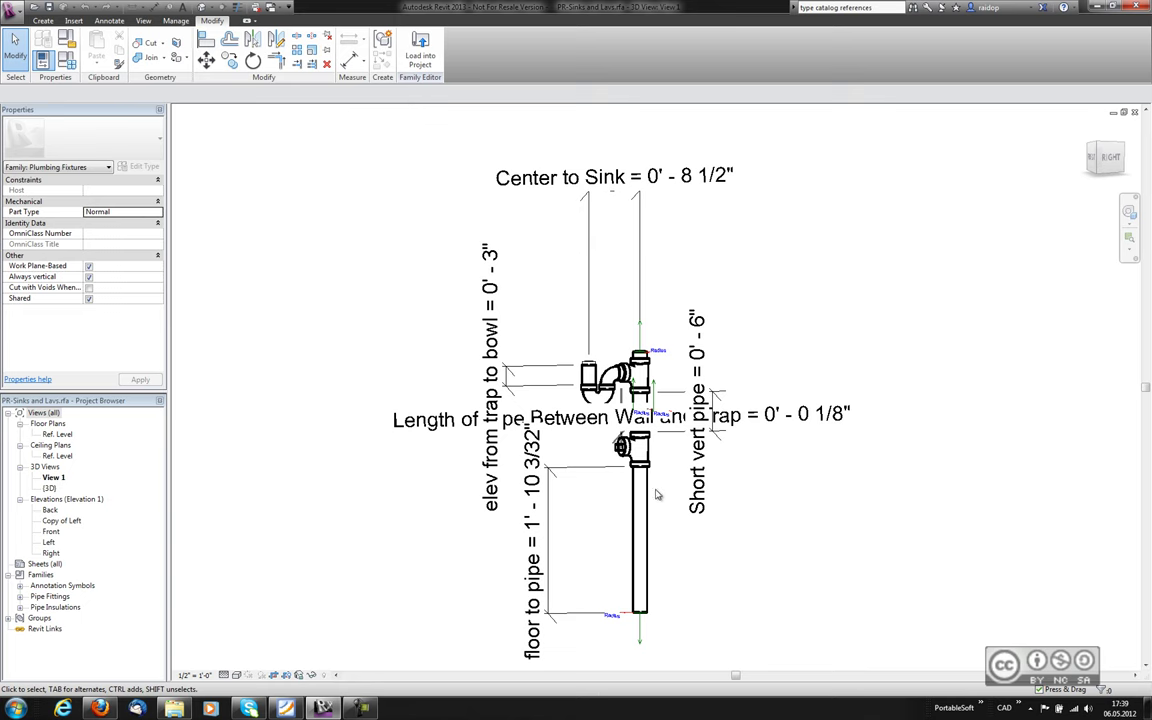
# Inspect the sink family's Trap P - PVC-DWV elbow under Pipe Fittings, then switch back to the Sanitary plan.
pyautogui.click(19, 596)
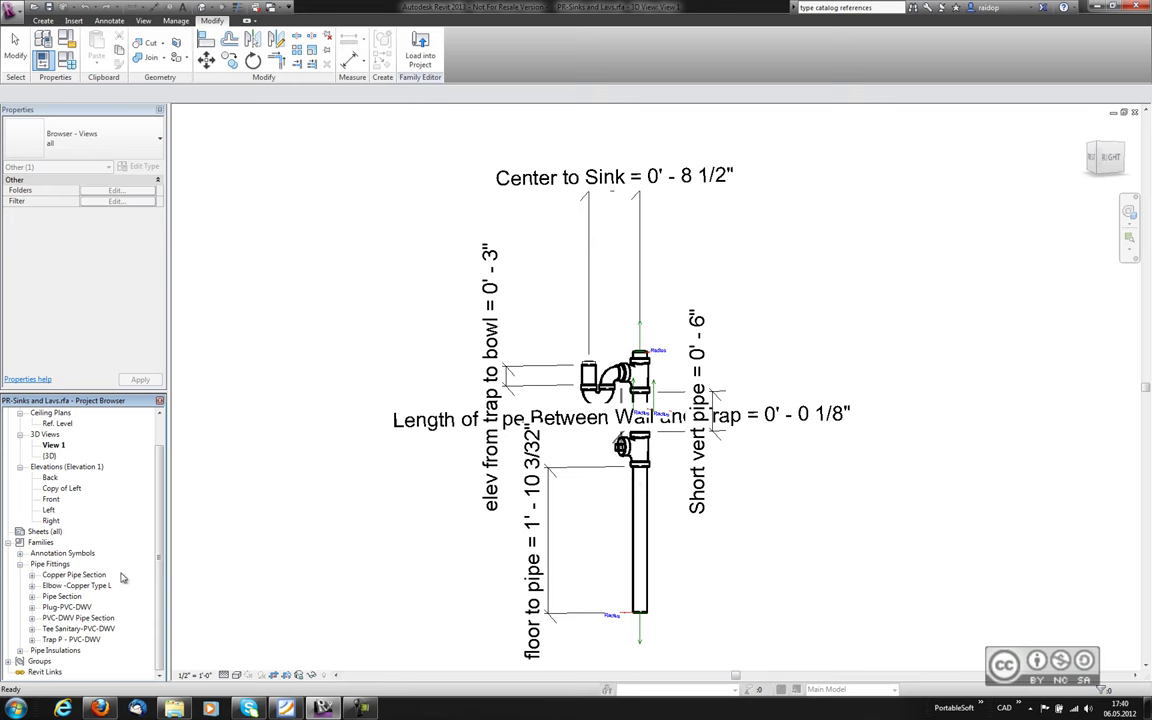
pyautogui.click(72, 575)
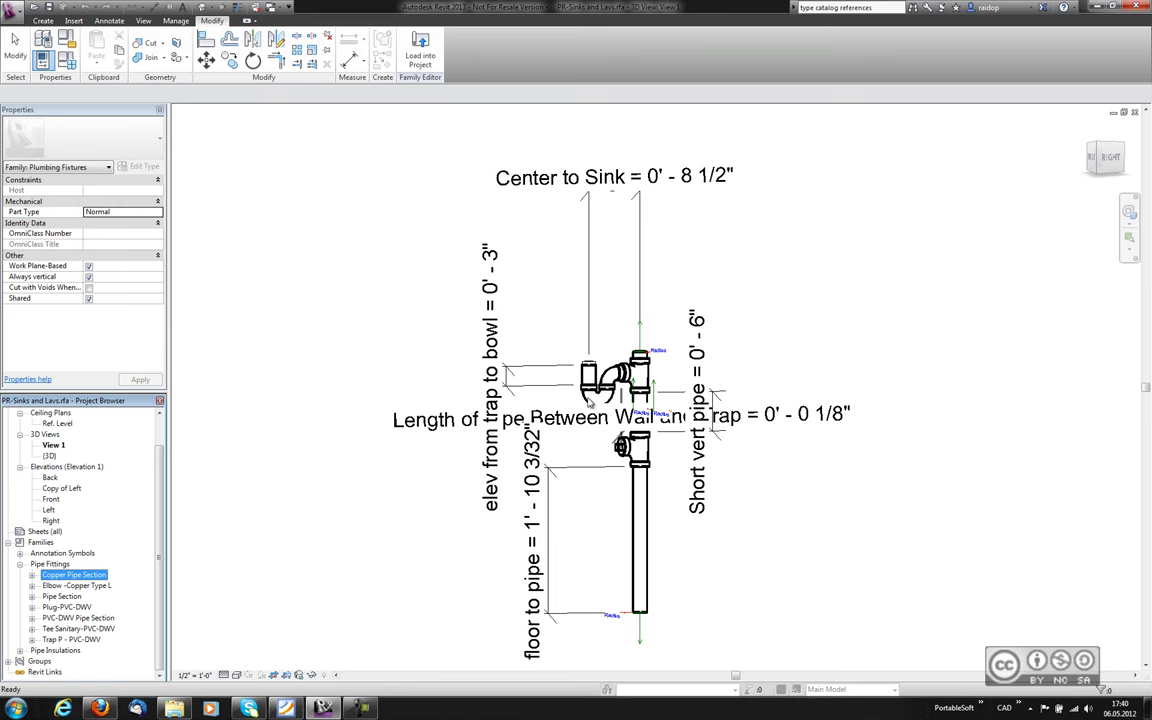
pyautogui.click(600, 382)
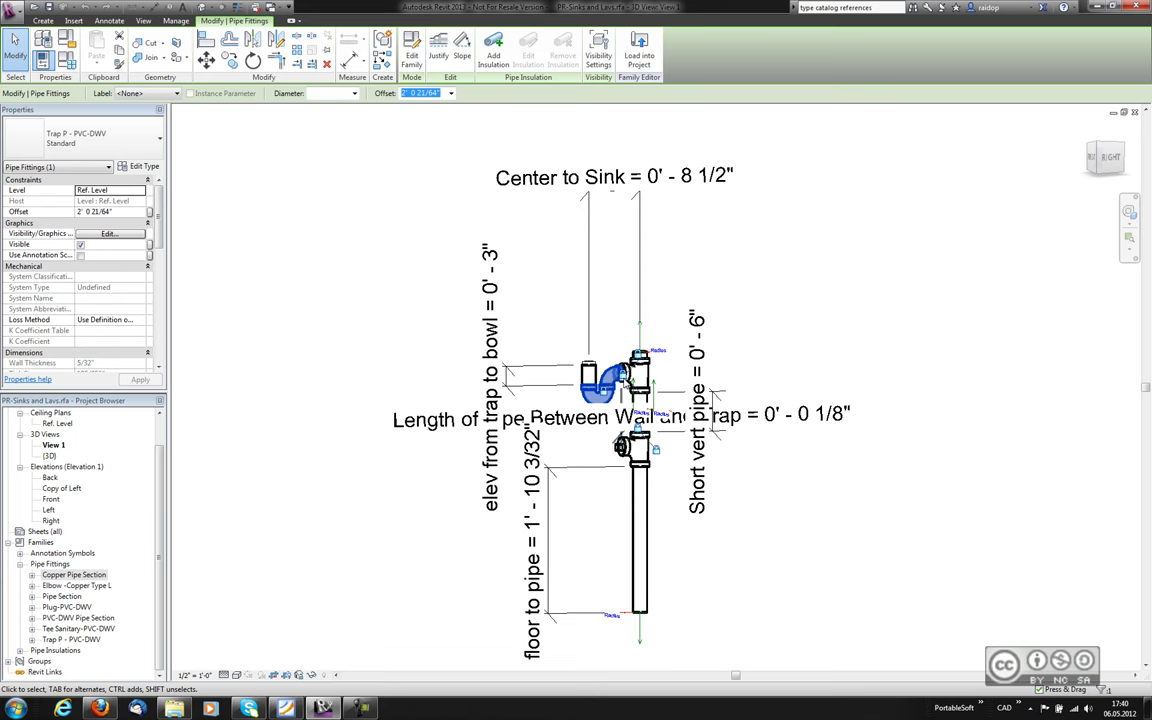
pyautogui.hotkey('ctrl', 'Tab')
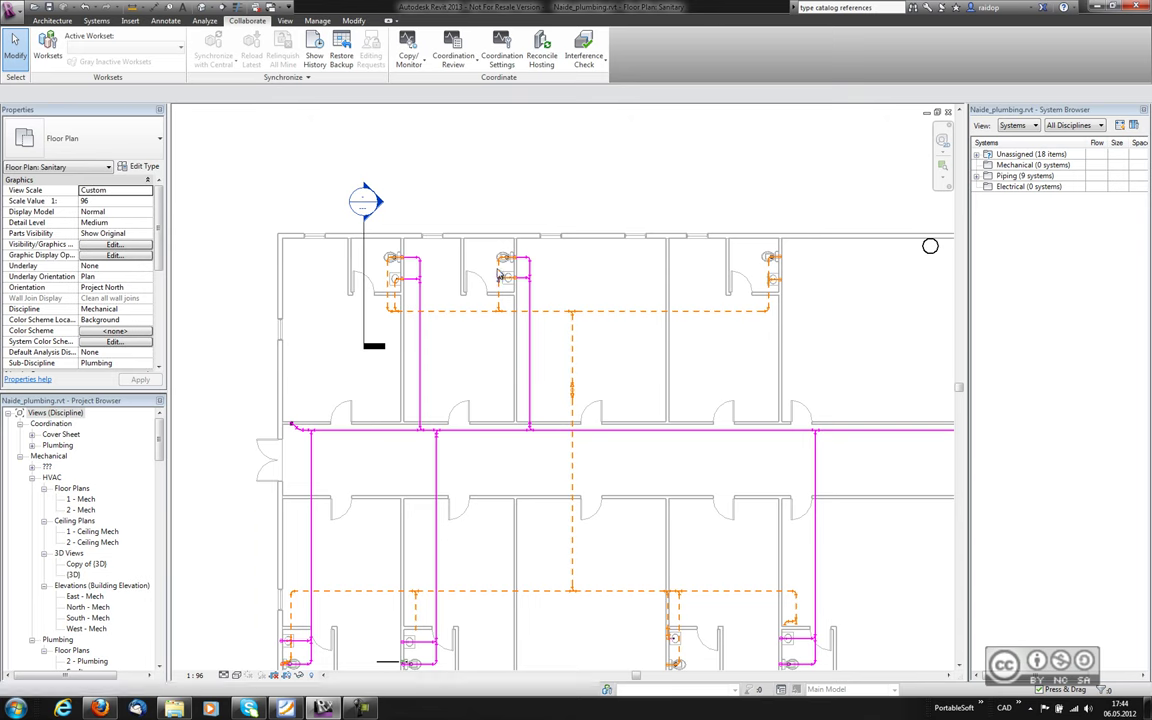
# Zoom the Sanitary plan and open the Collaborate tab's Copy/Monitor dropdown.
pyautogui.scroll(2, 510, 196)
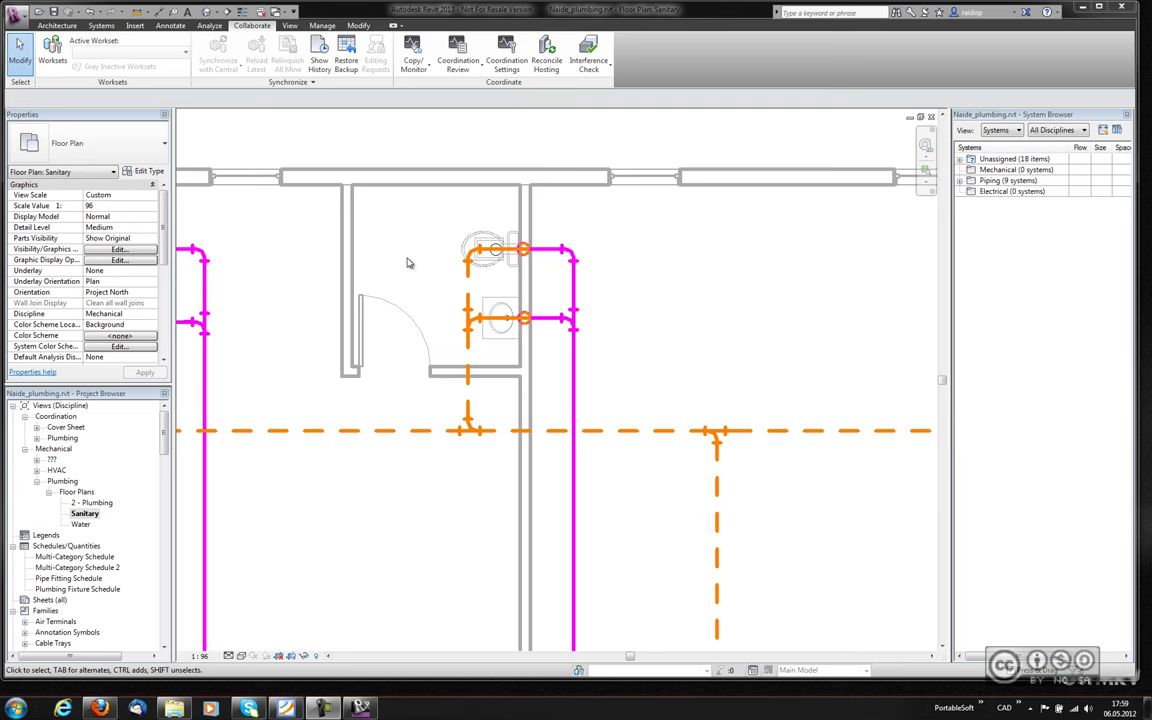
pyautogui.scroll(-2, 421, 264)
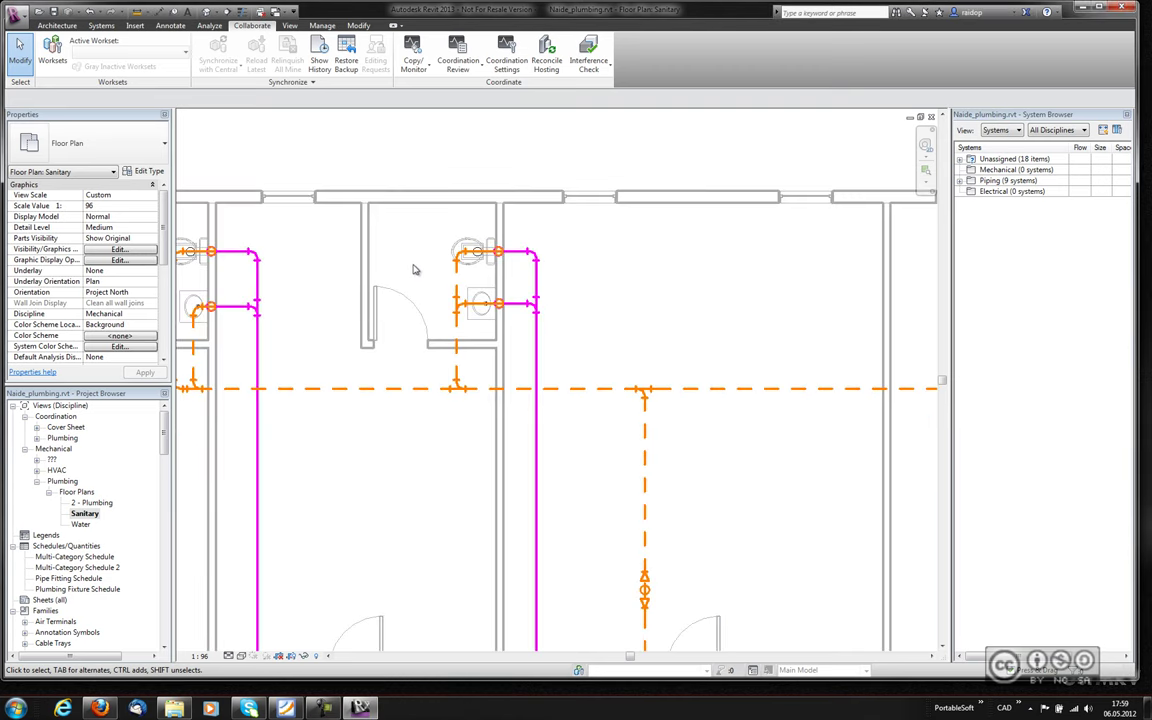
pyautogui.click(418, 60)
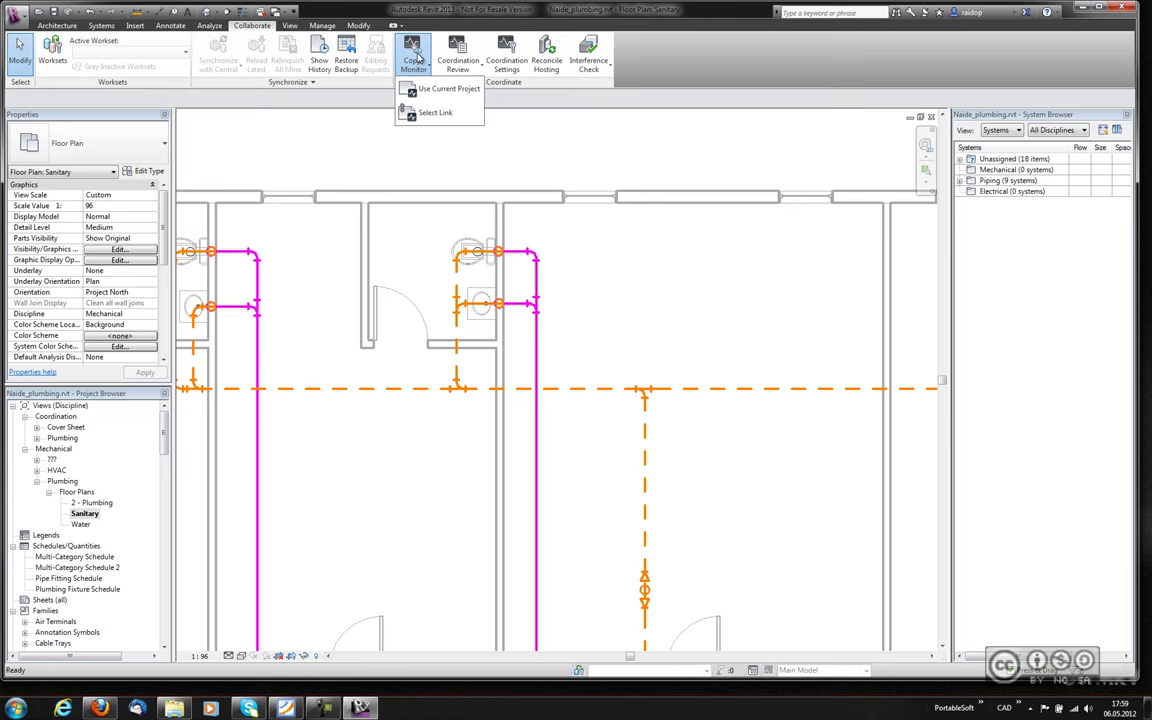
# Batch copy from the linked Naide_base model, saving the Plumbing Fixtures type mapping.
pyautogui.click(435, 112)
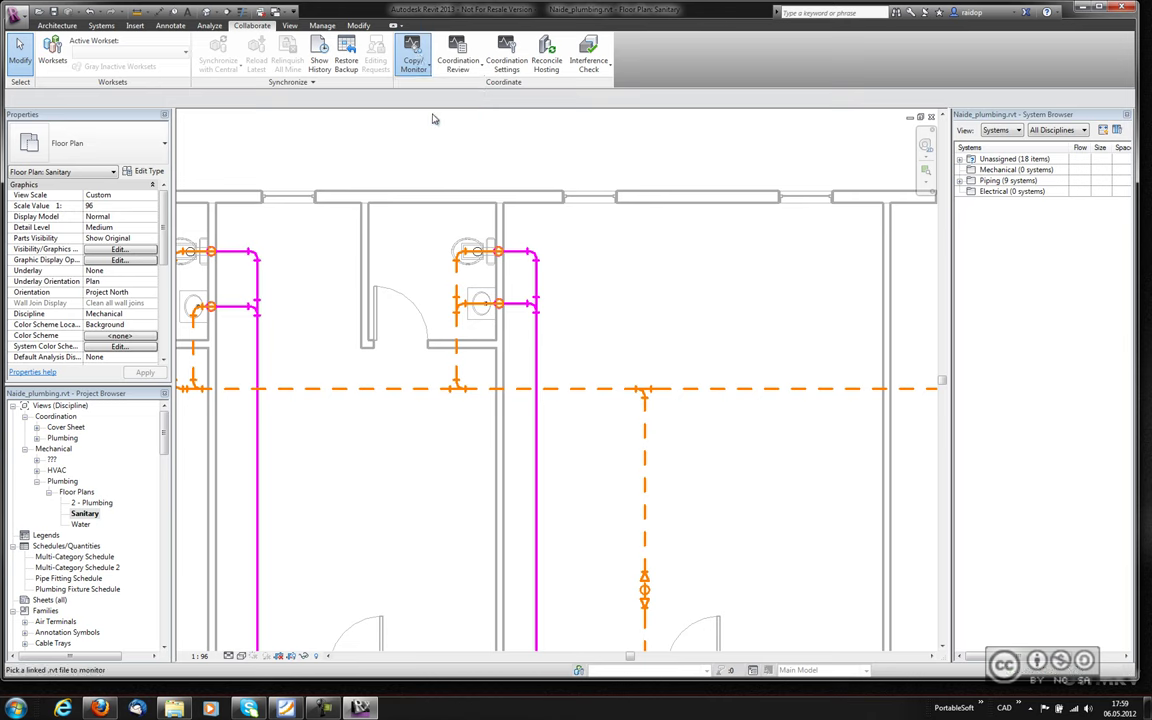
pyautogui.click(452, 196)
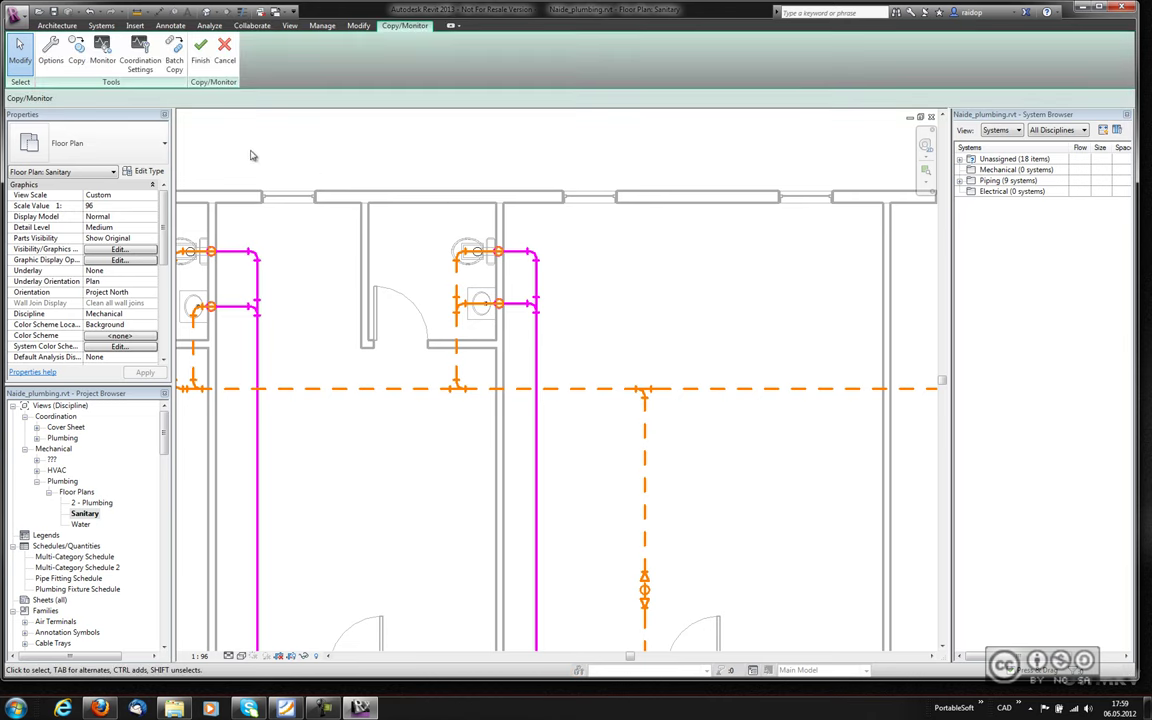
pyautogui.click(174, 55)
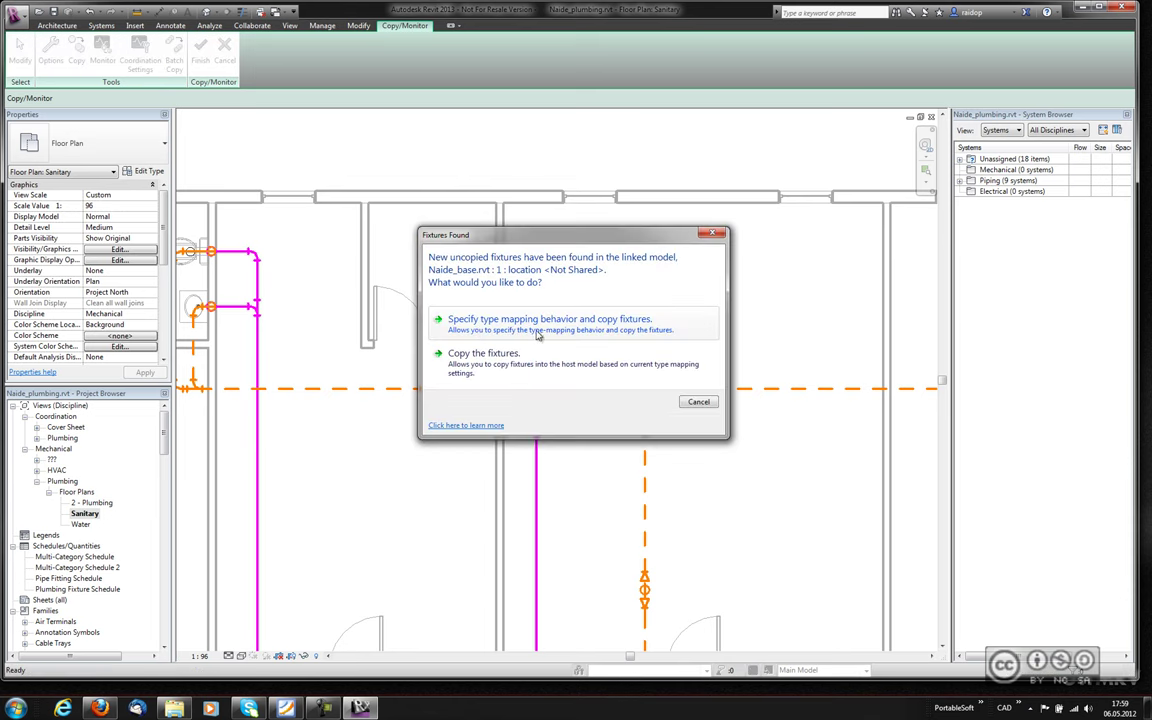
pyautogui.click(591, 328)
pyautogui.click(385, 354)
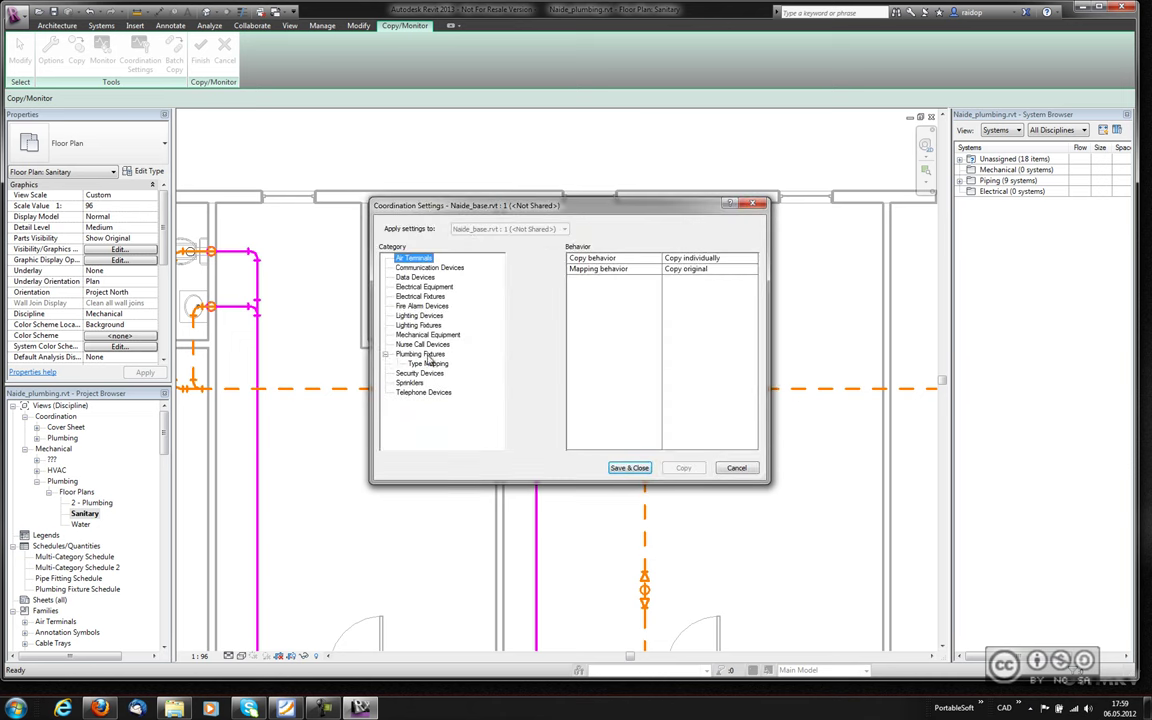
pyautogui.click(428, 363)
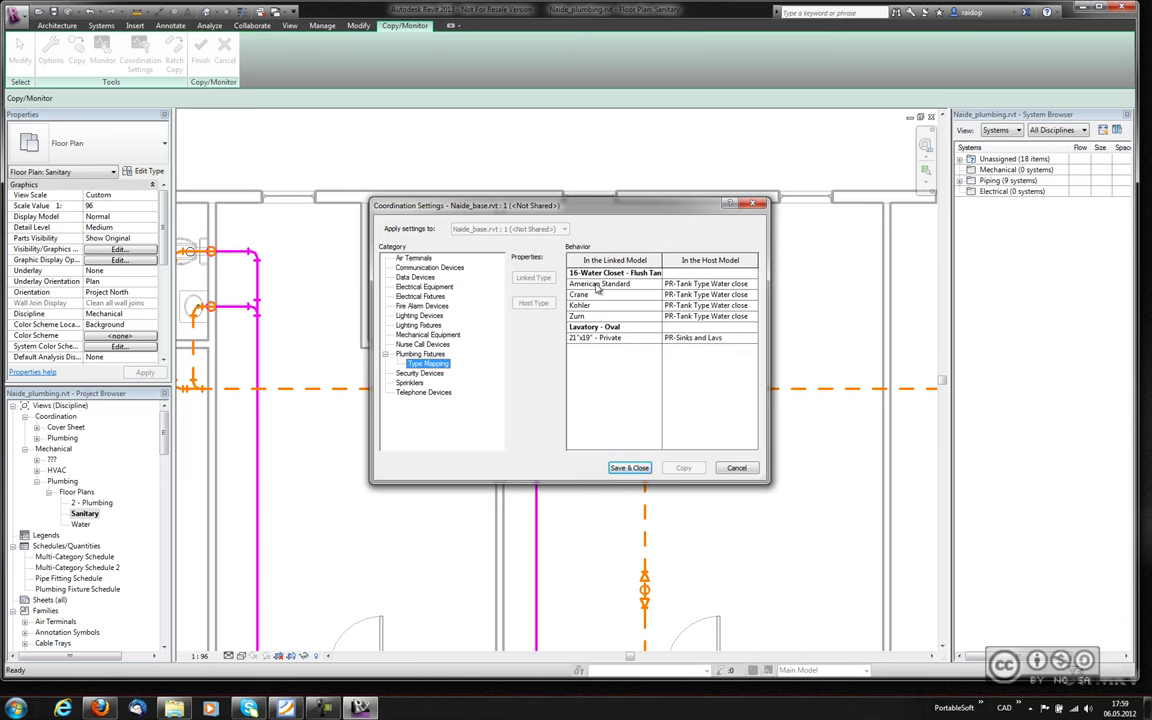
pyautogui.click(630, 468)
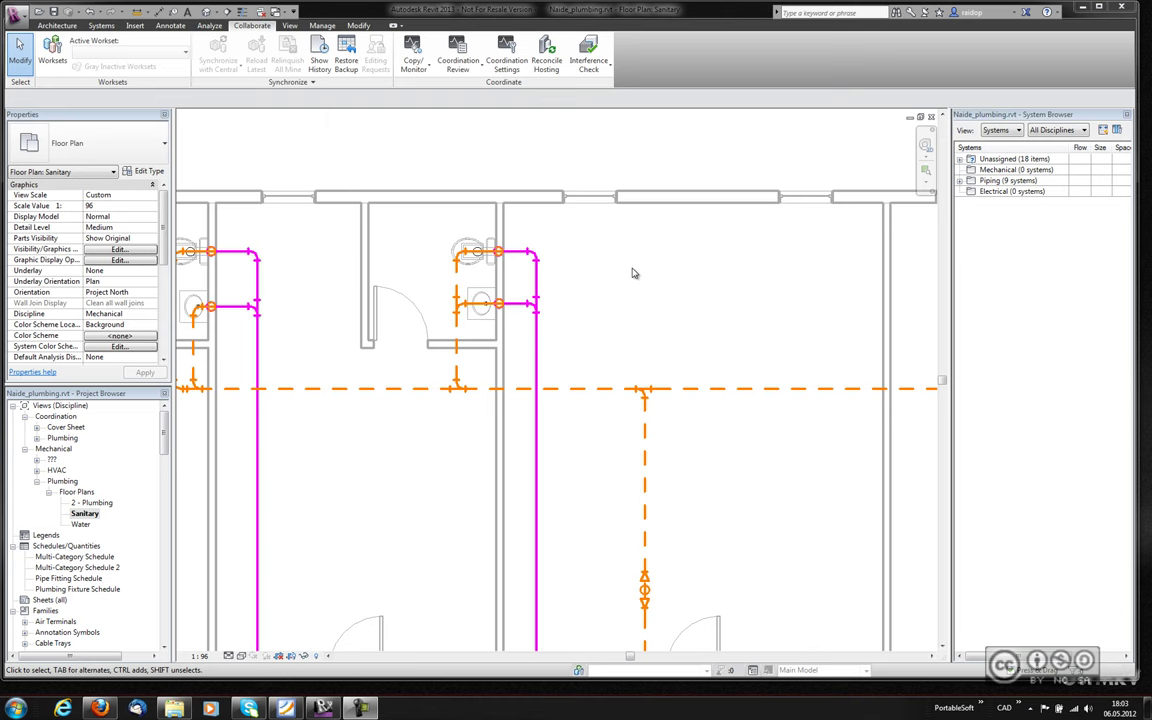
# Draw a pipe right to left along the corridor at -1300 offset, sloping up at 1.0417.
pyautogui.press('z')
pyautogui.press('f')
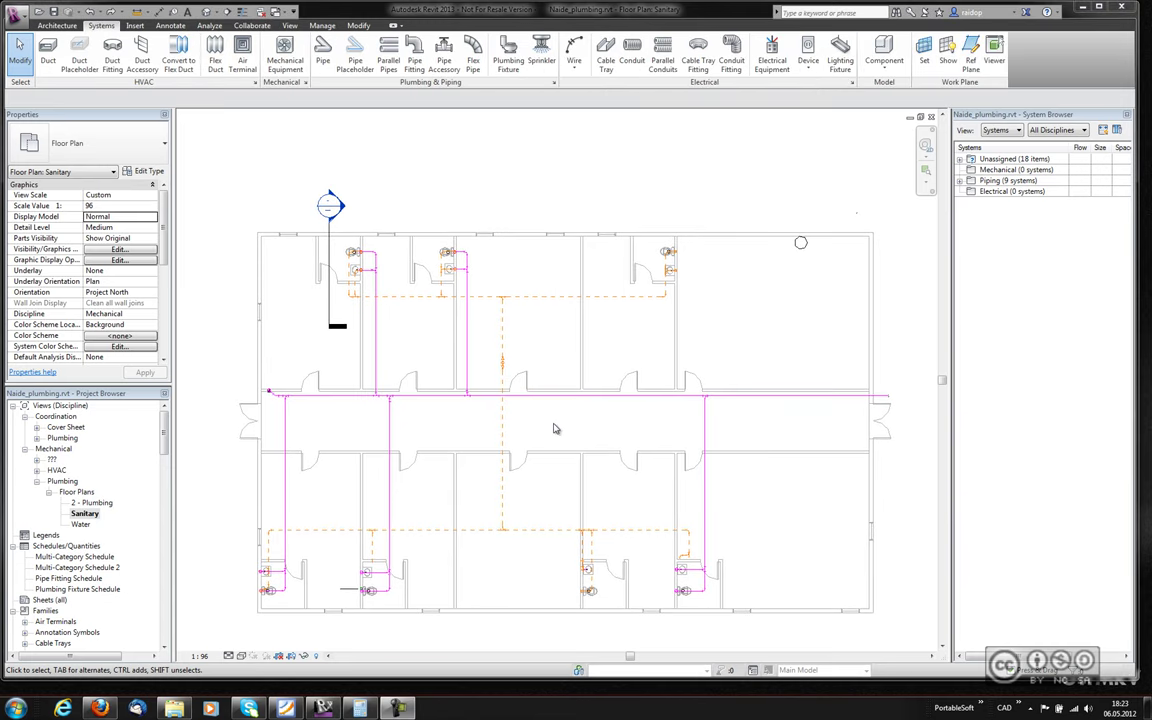
pyautogui.click(294, 56)
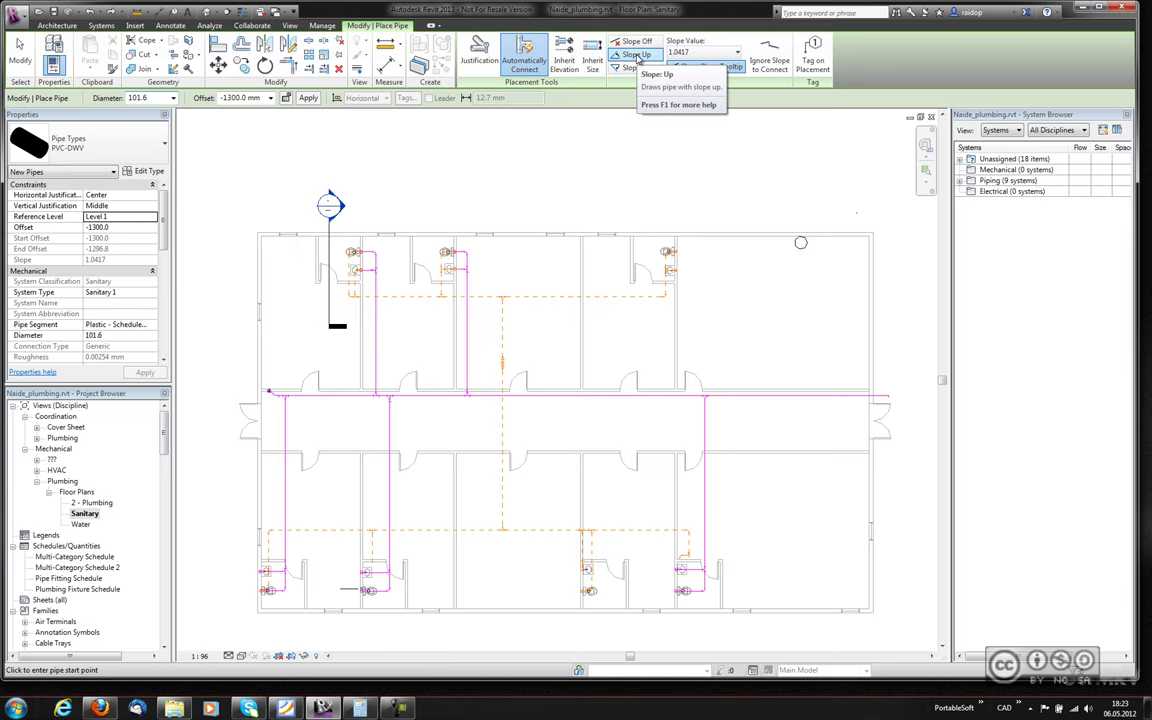
pyautogui.click(637, 56)
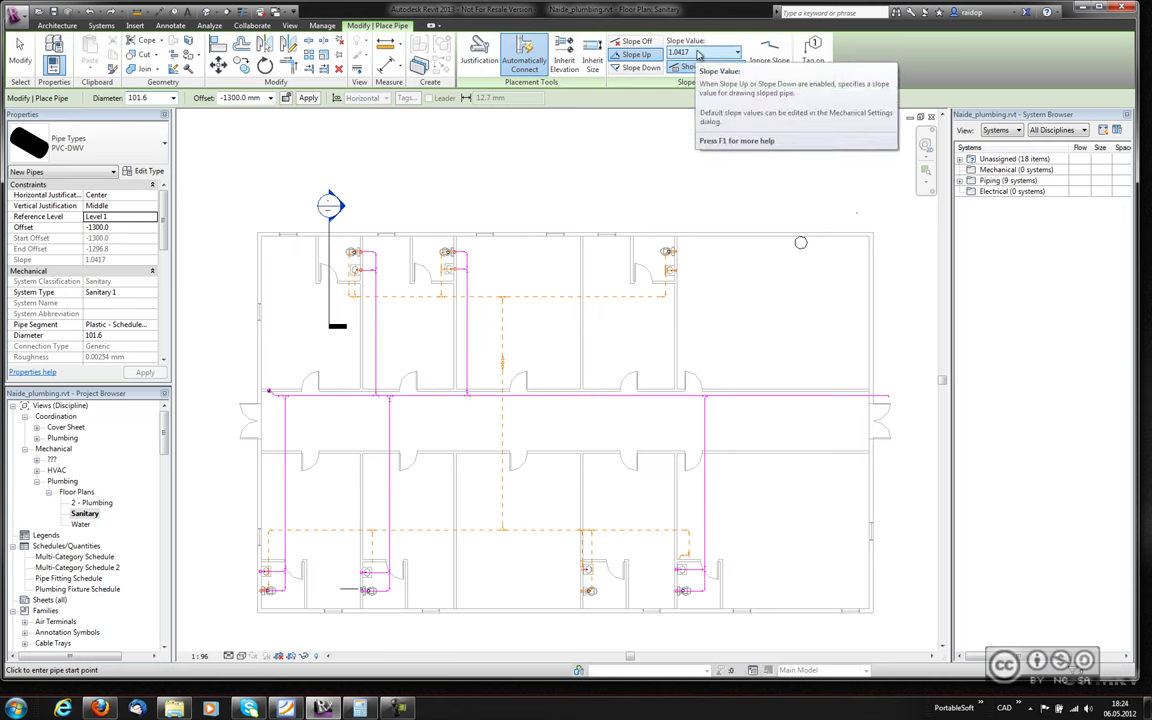
pyautogui.click(700, 55)
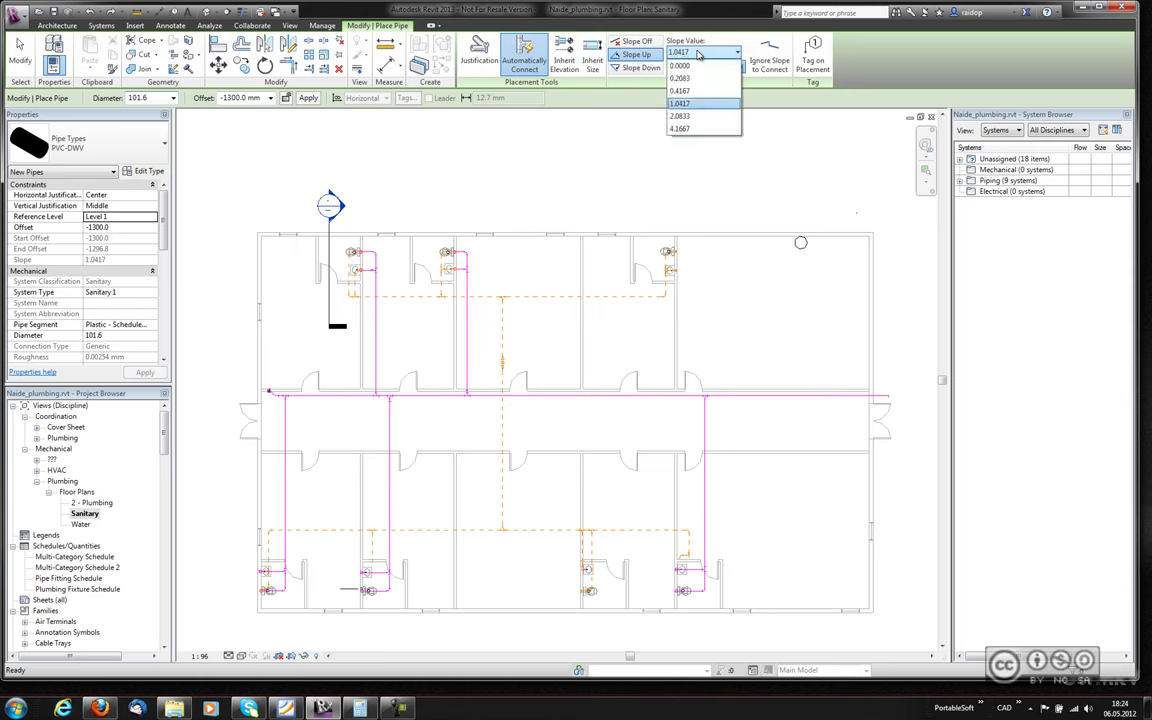
pyautogui.click(700, 55)
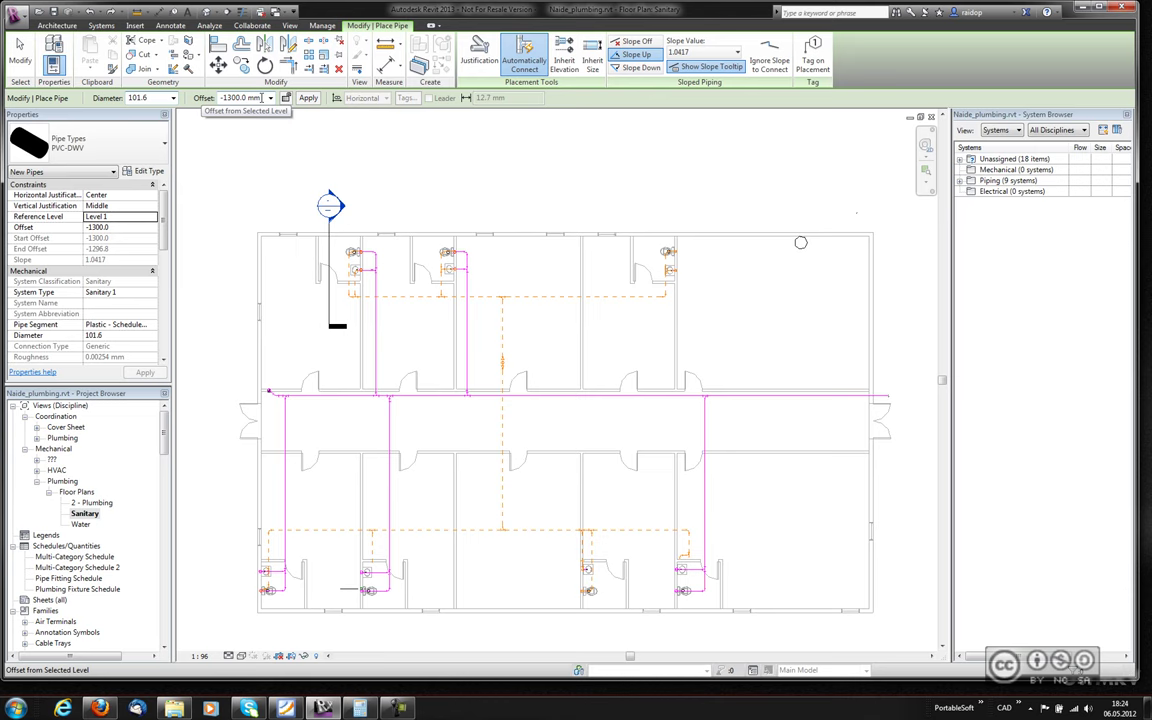
pyautogui.click(262, 97)
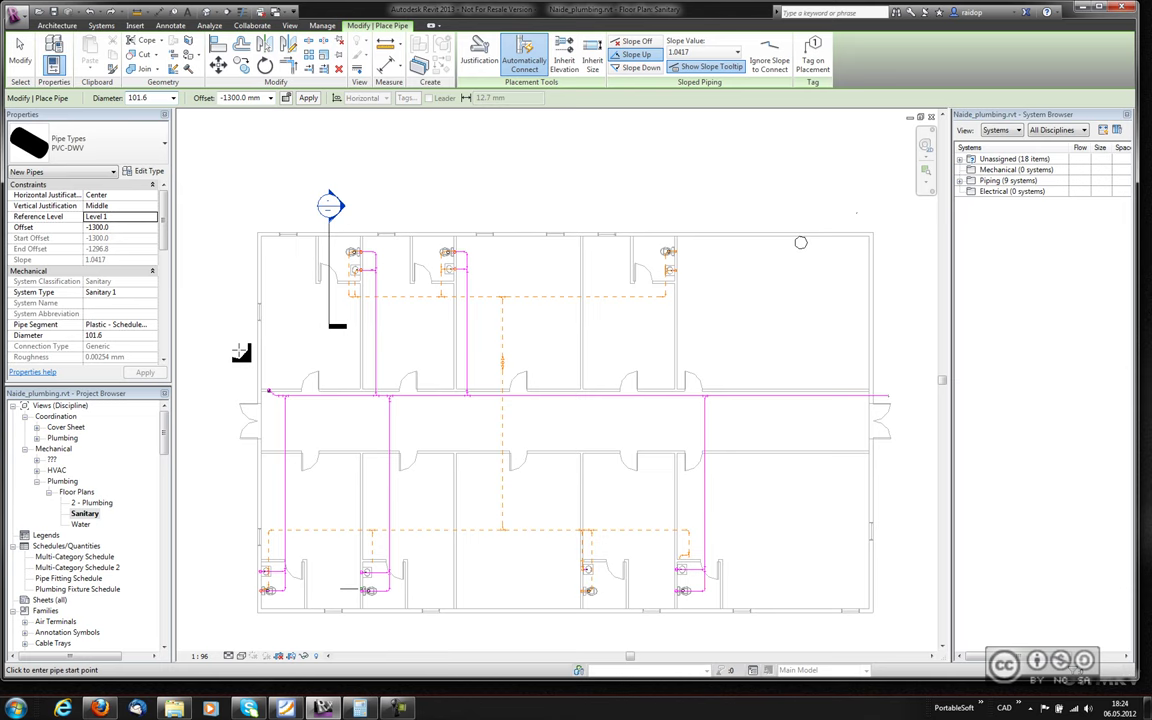
pyautogui.click(888, 446)
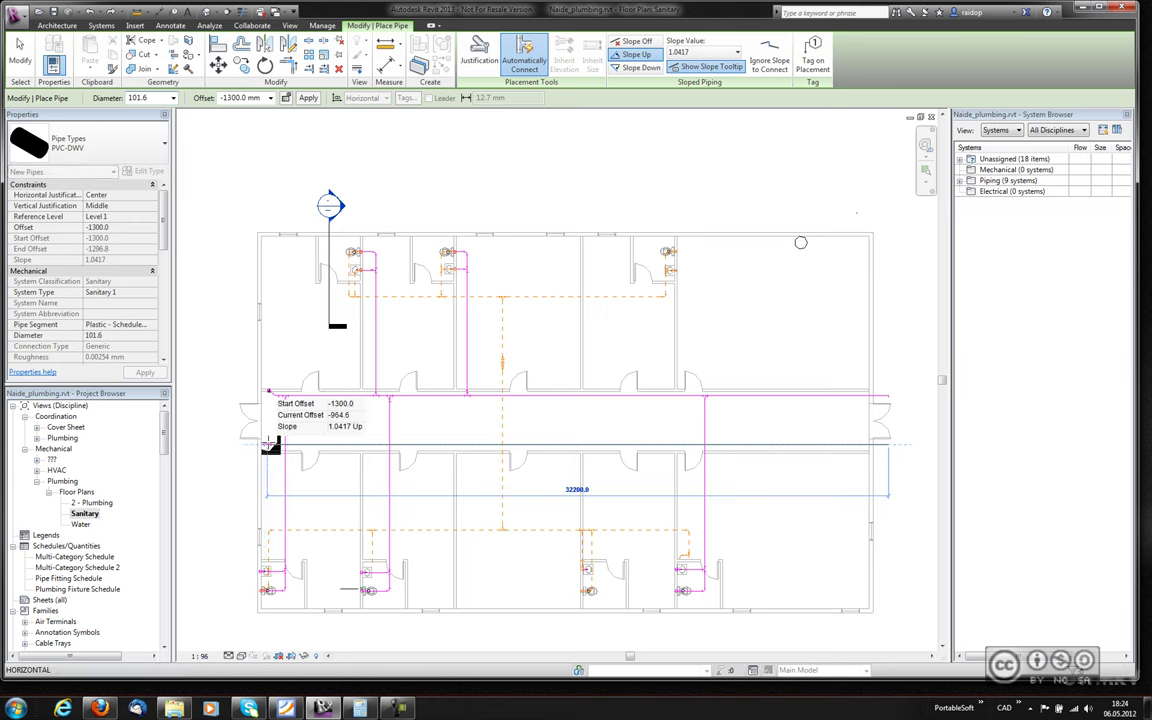
pyautogui.click(271, 446)
pyautogui.press('Escape')
pyautogui.press('Escape')
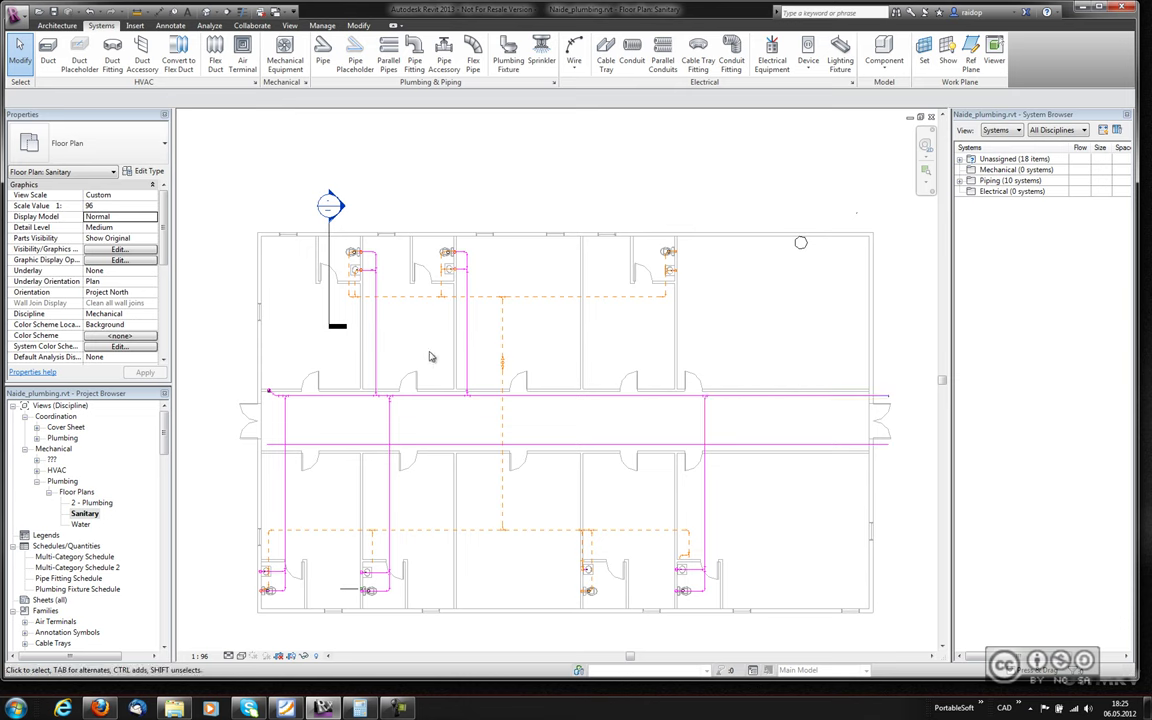
# Select the new corridor pipe, check its 1.0417 slope value, then deselect it.
pyautogui.click(587, 437)
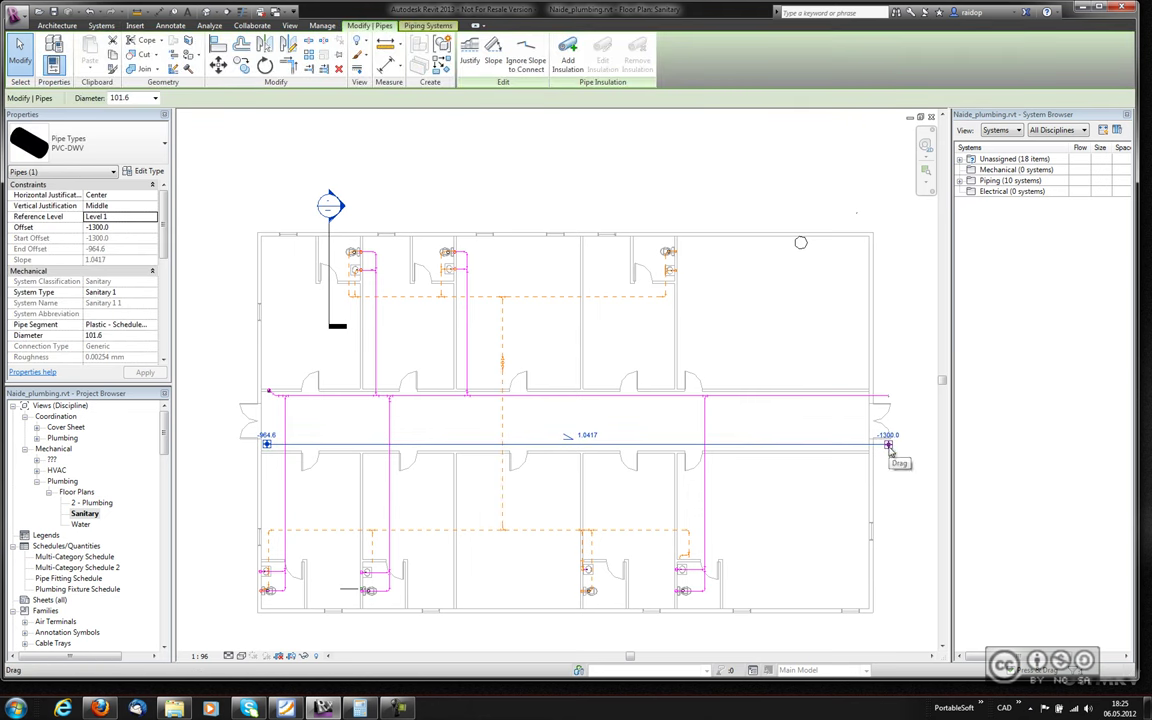
pyautogui.scroll(1, 585, 443)
pyautogui.click(588, 446)
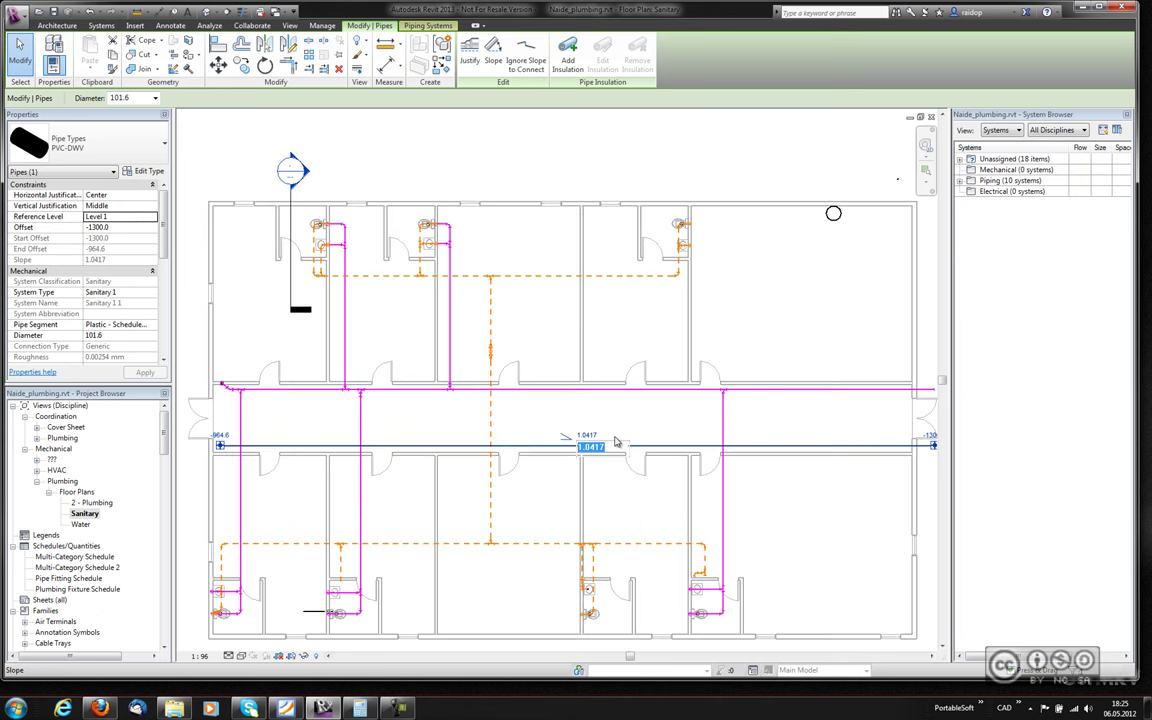
pyautogui.scroll(-1, 652, 410)
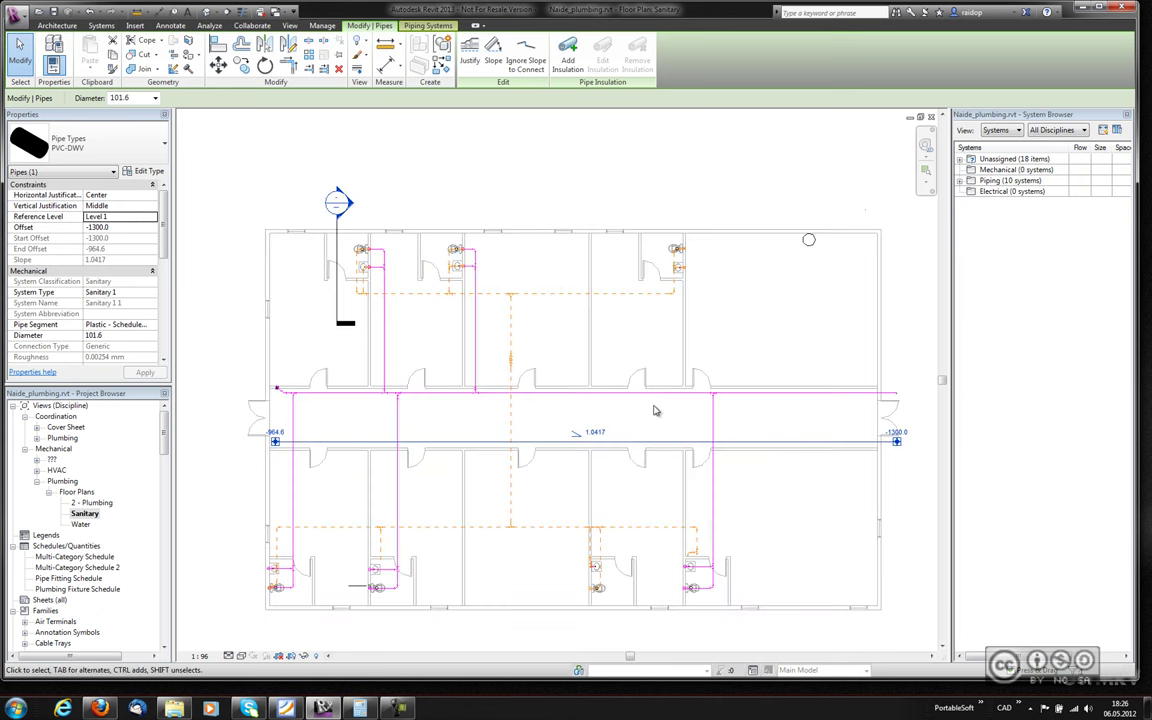
pyautogui.click(585, 427)
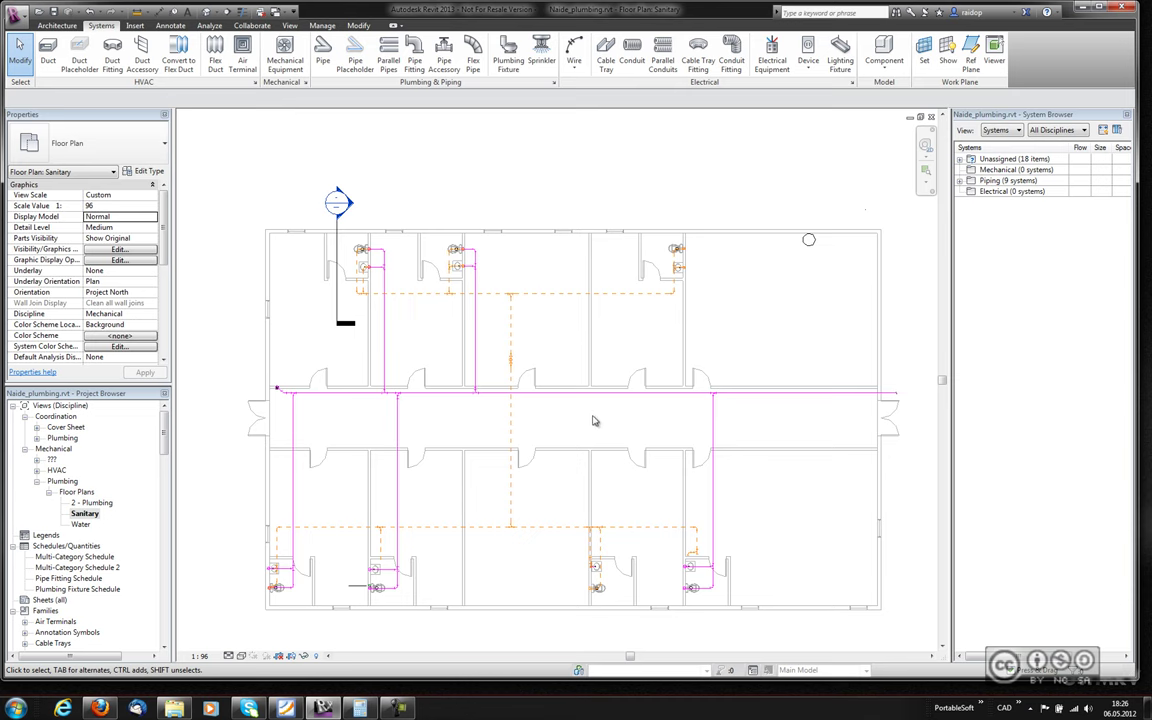
# From the Annotate tab, preview a spot slope on the corridor pipe, then cancel it.
pyautogui.click(171, 26)
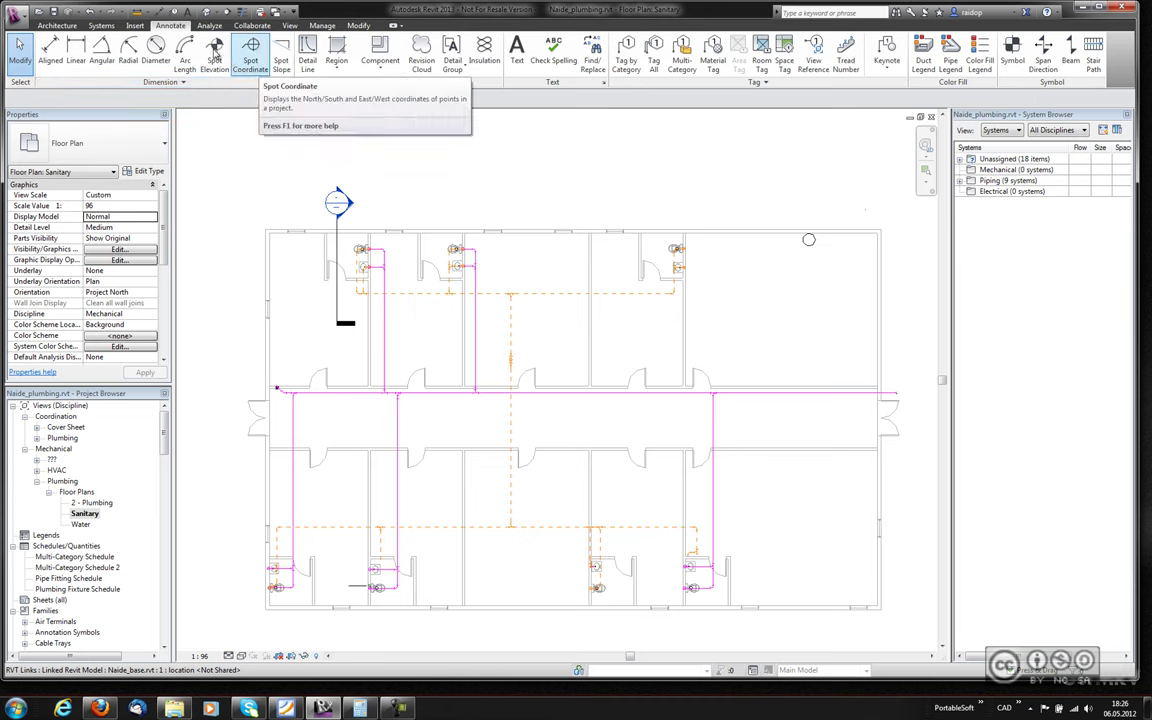
pyautogui.click(283, 55)
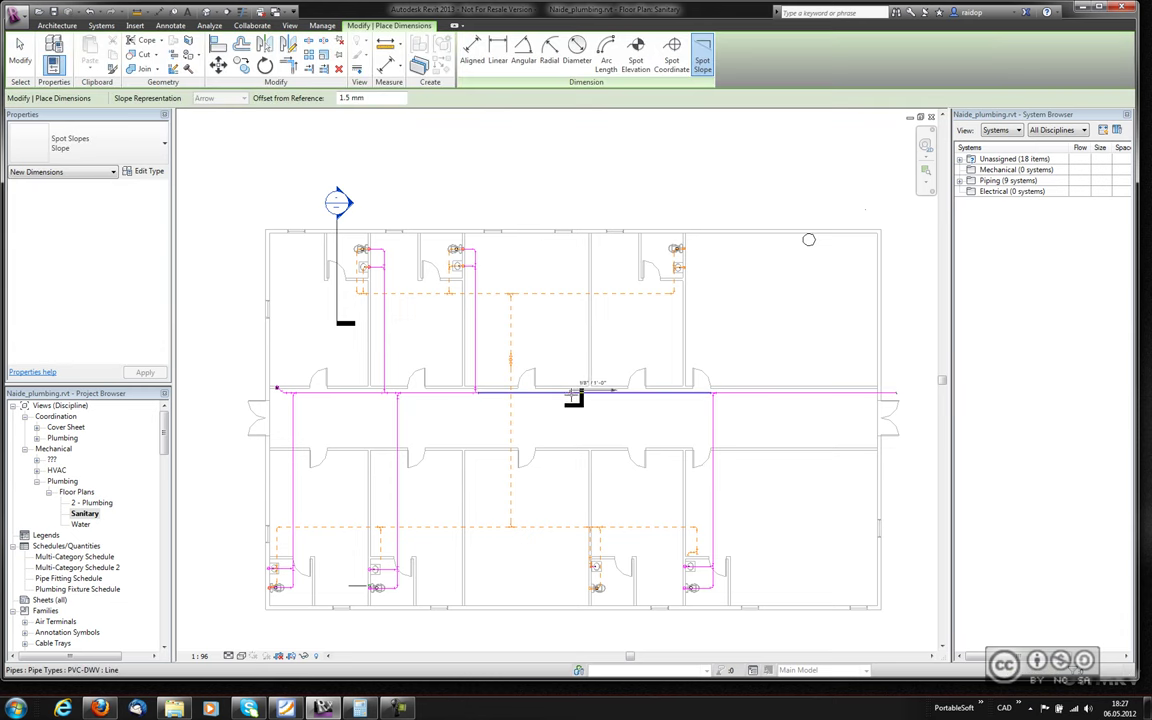
pyautogui.scroll(4, 574, 398)
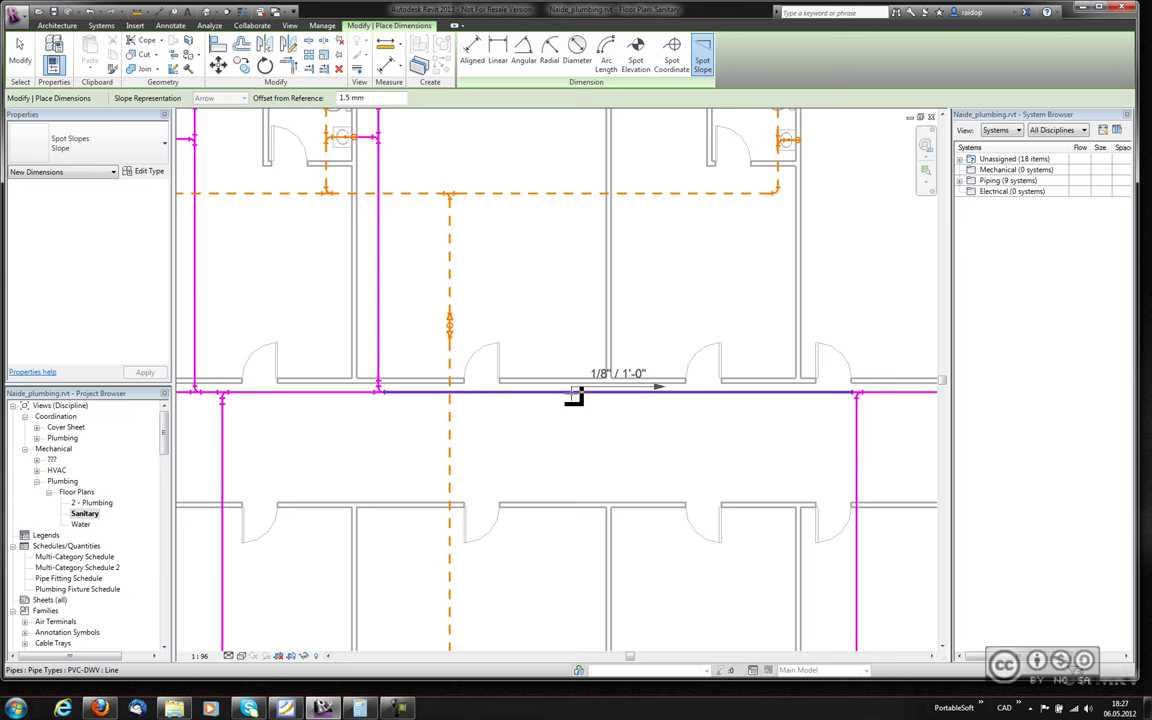
pyautogui.press('Escape')
pyautogui.press('Escape')
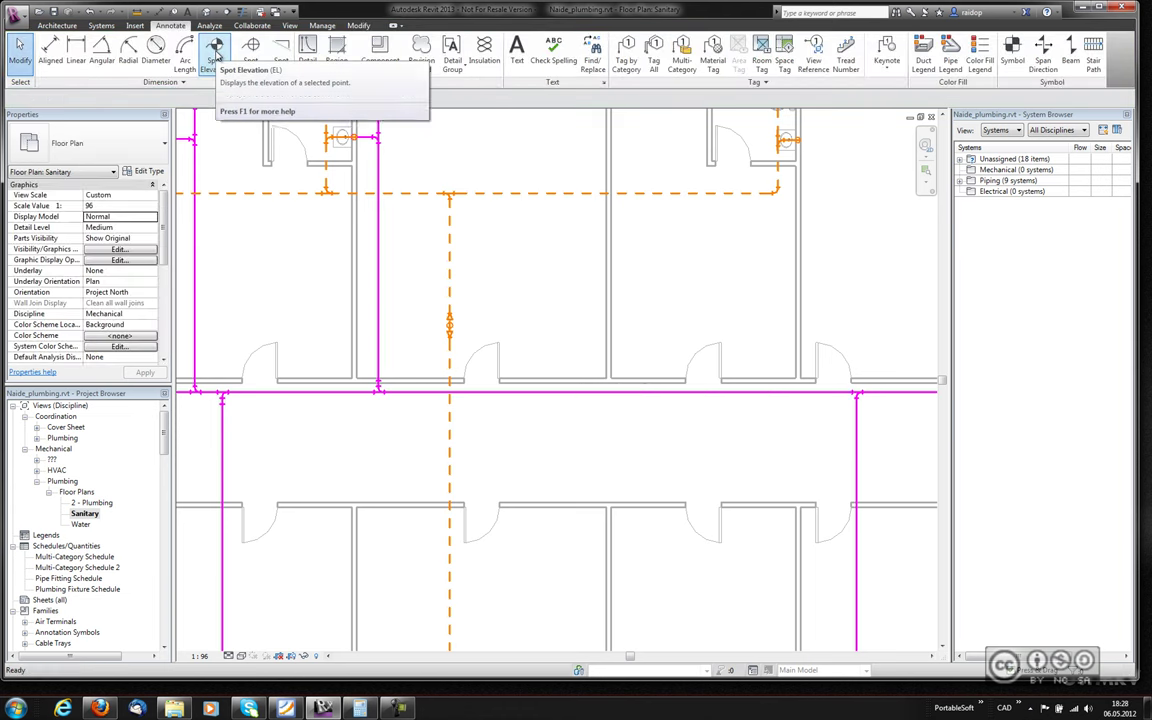
# Start Spot Elevation with Fine detail level and Display Elevations set to Bottom Elevation.
pyautogui.click(215, 50)
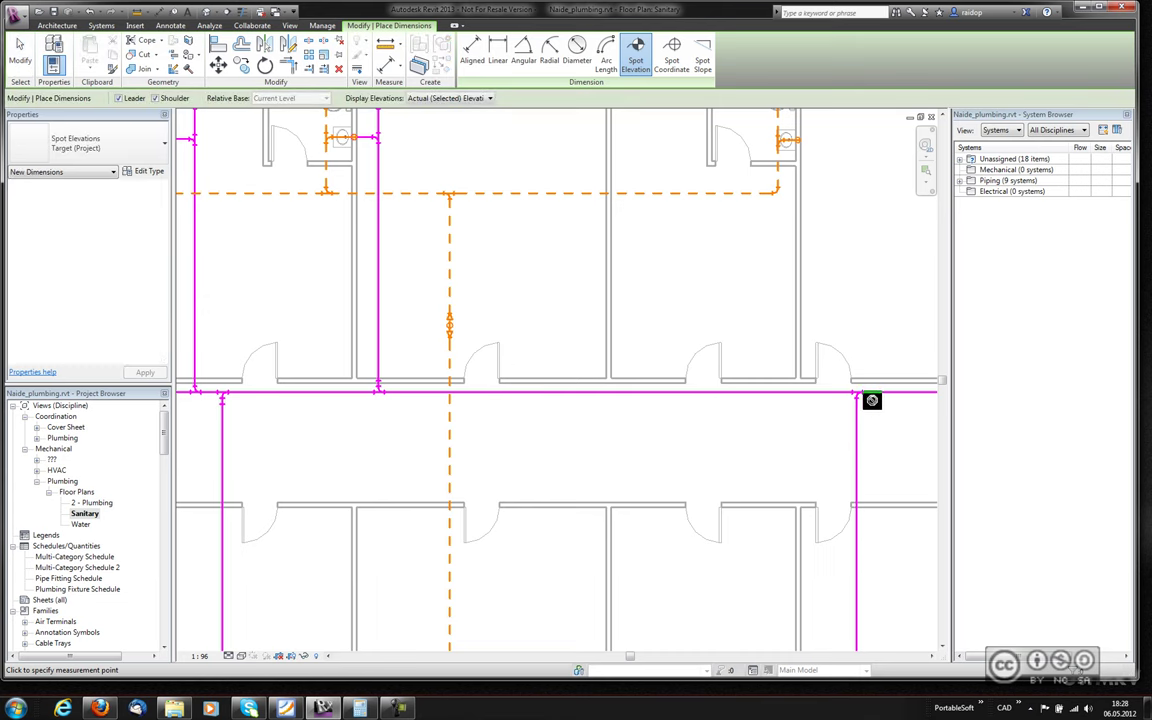
pyautogui.keyDown('shift'); pyautogui.hscroll(5, 709, 410); pyautogui.keyUp('shift')
pyautogui.click(443, 98)
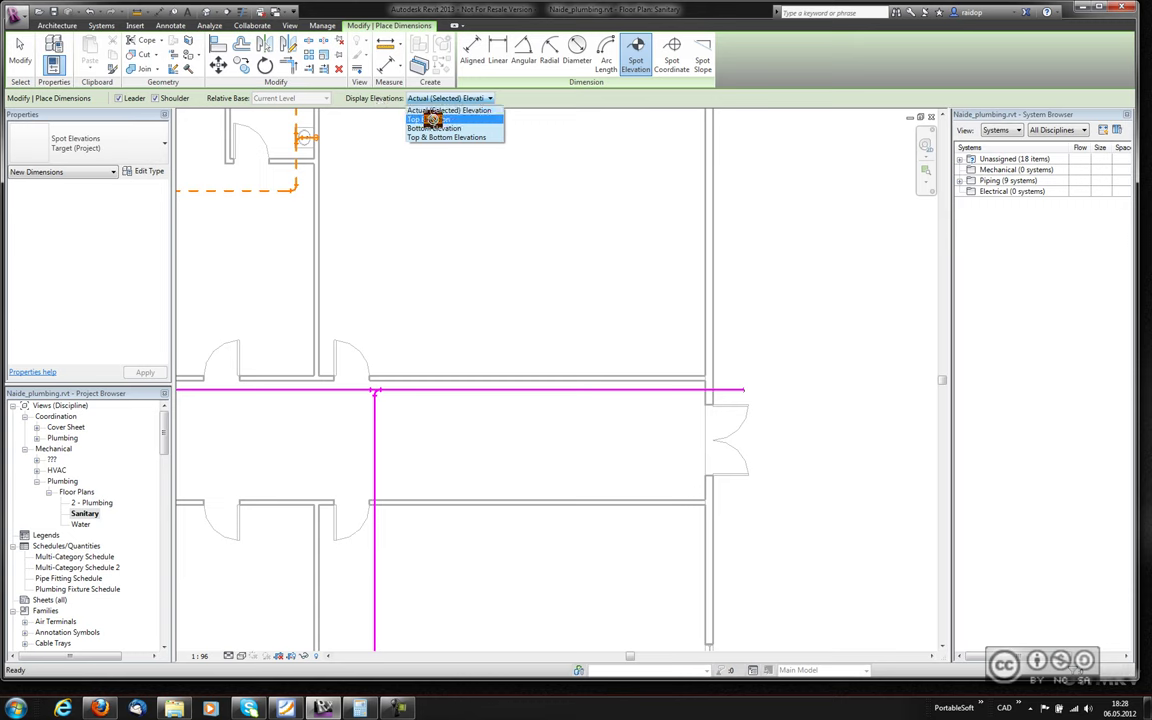
pyautogui.click(433, 120)
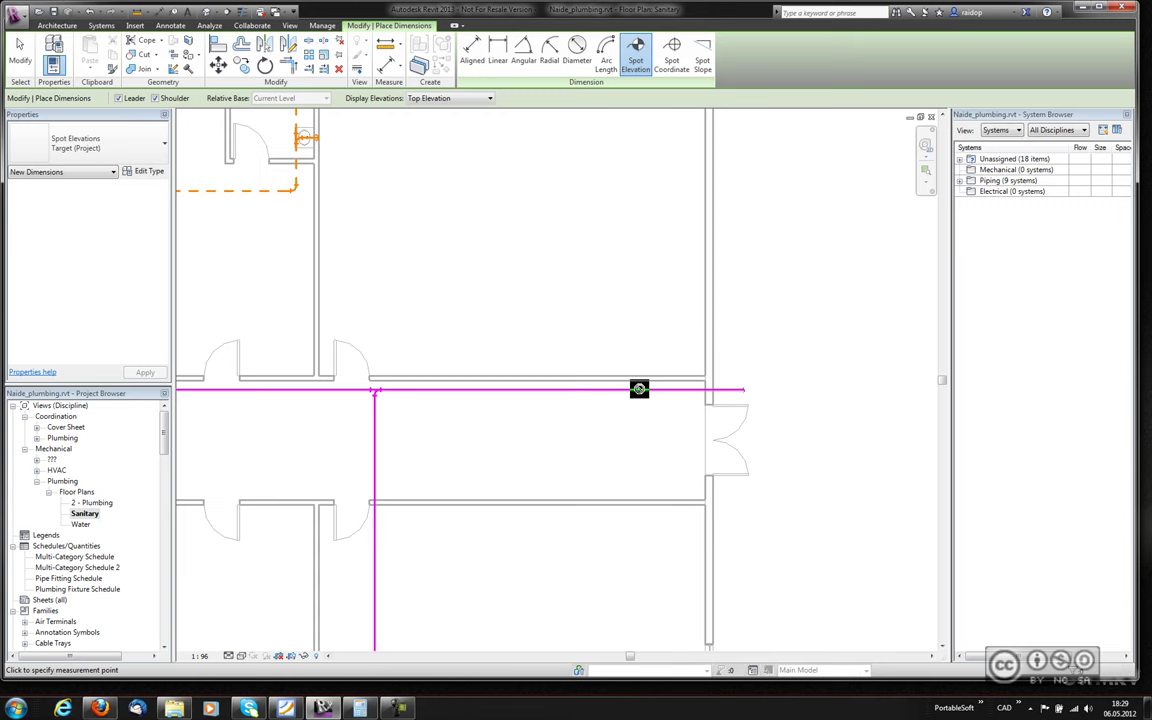
pyautogui.click(229, 655)
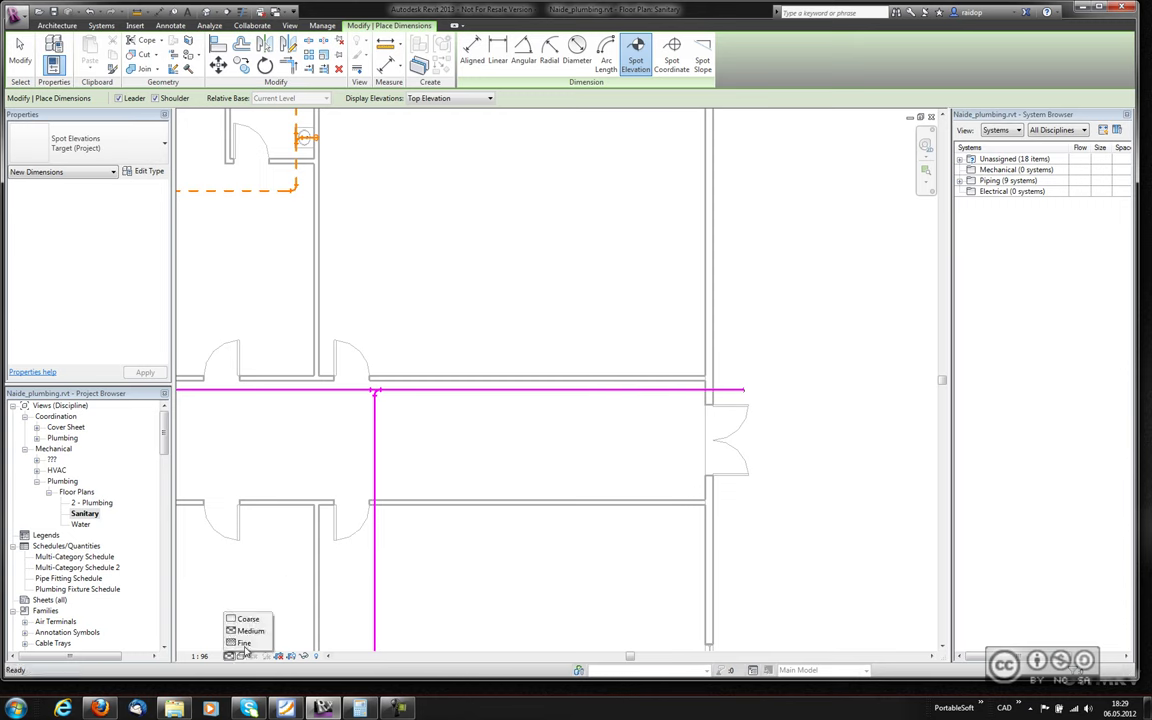
pyautogui.click(244, 642)
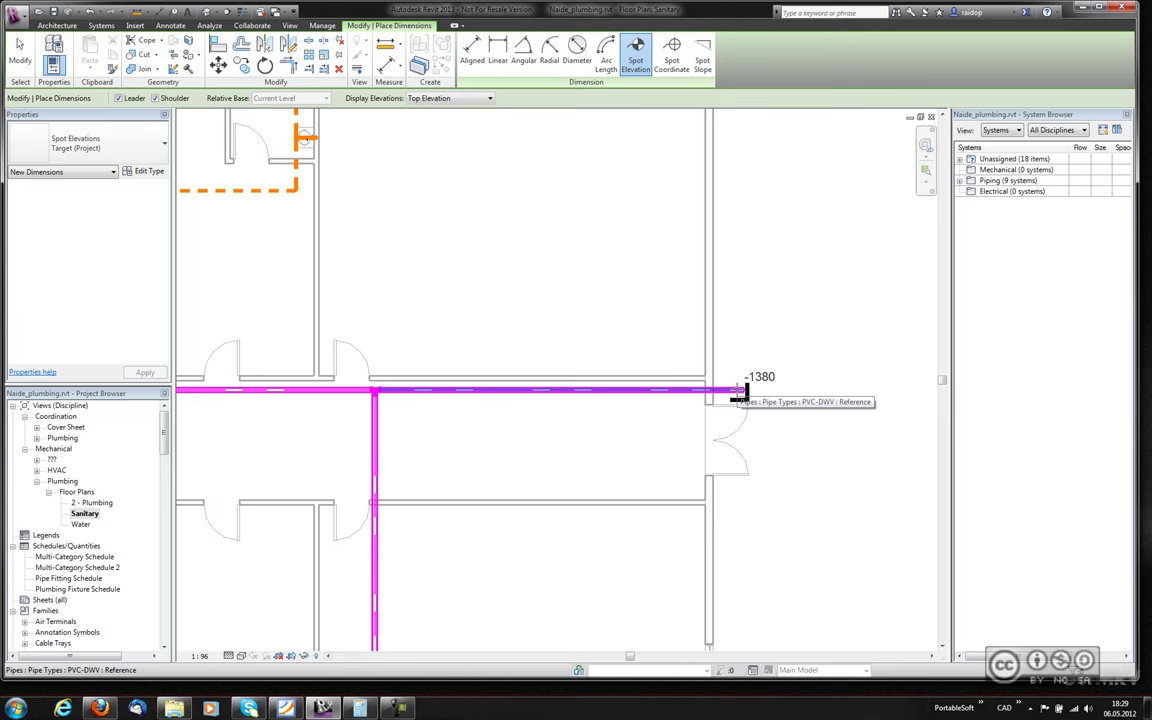
pyautogui.click(445, 98)
pyautogui.click(443, 138)
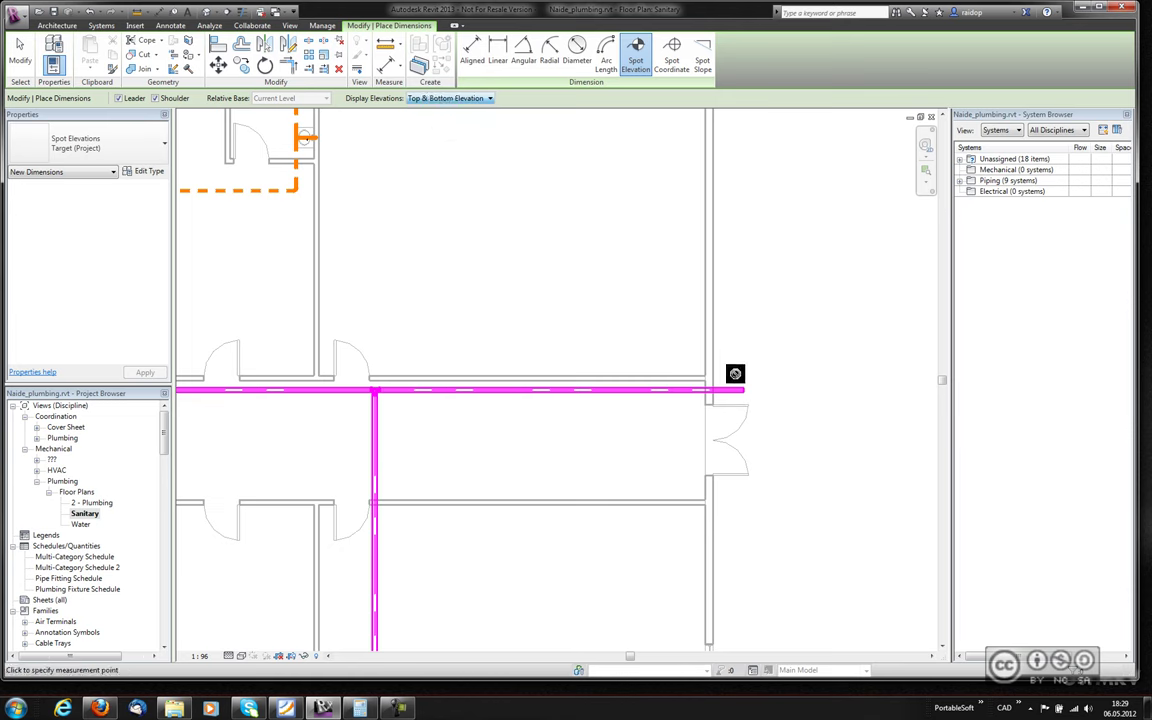
pyautogui.click(445, 98)
pyautogui.click(445, 131)
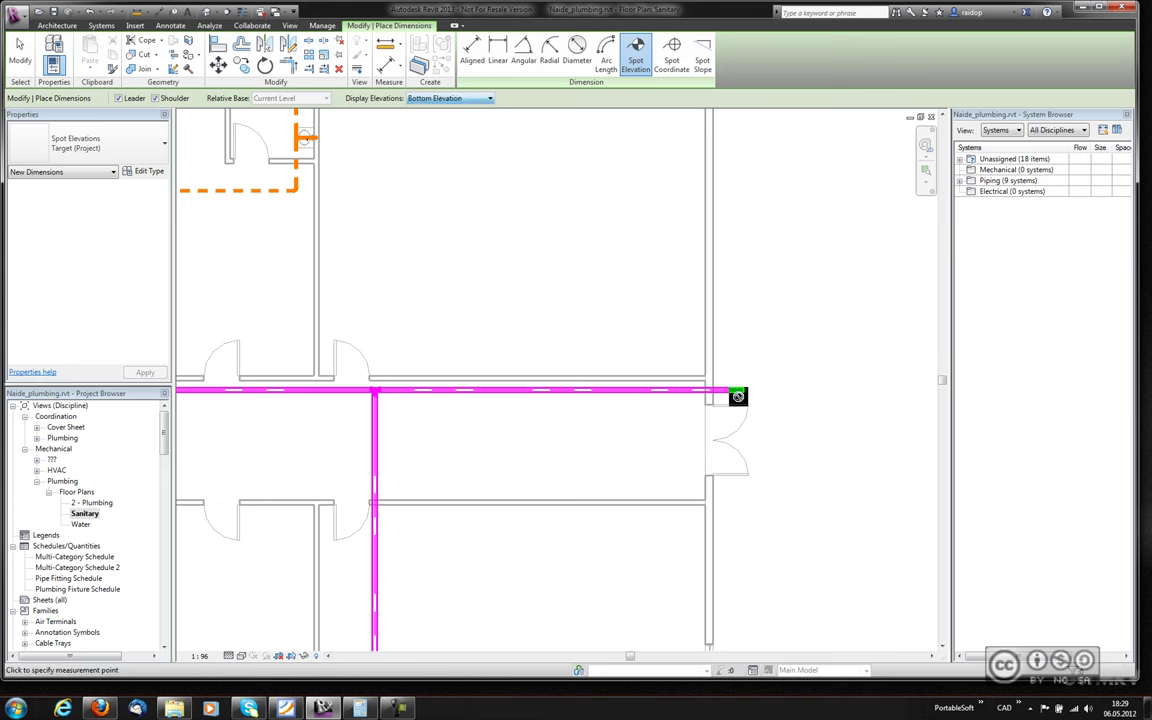
# Place the -1382 bottom-elevation spot at the pipe end by the doors and select it.
pyautogui.click(745, 391)
pyautogui.click(755, 356)
pyautogui.press('Escape')
pyautogui.press('Escape')
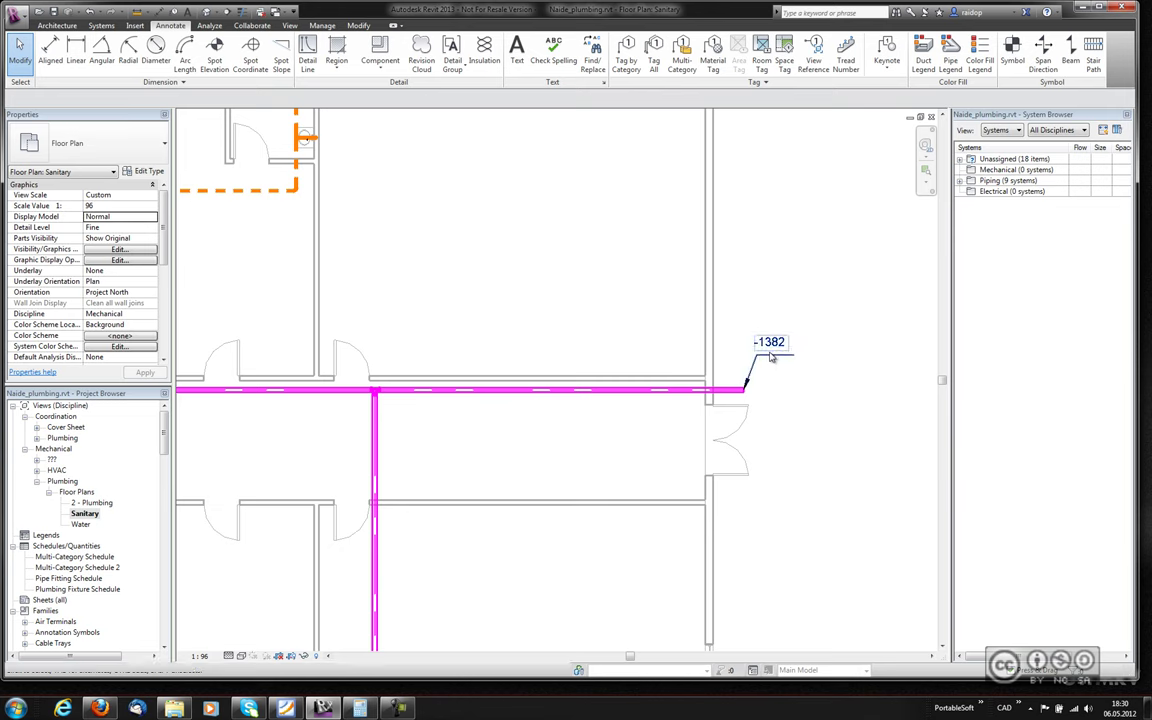
pyautogui.click(771, 357)
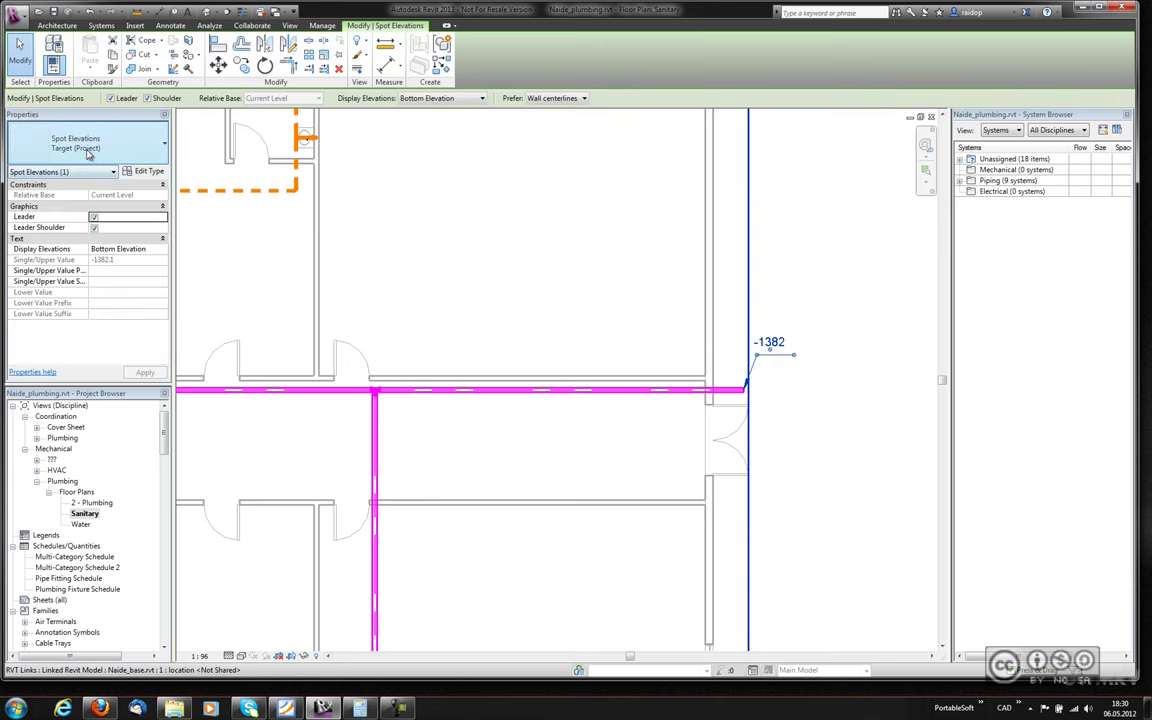
# Set the spot elevation's Single/Upper Value Prefix to 'TP:' so it reads TP: -1382.
pyautogui.click(106, 249)
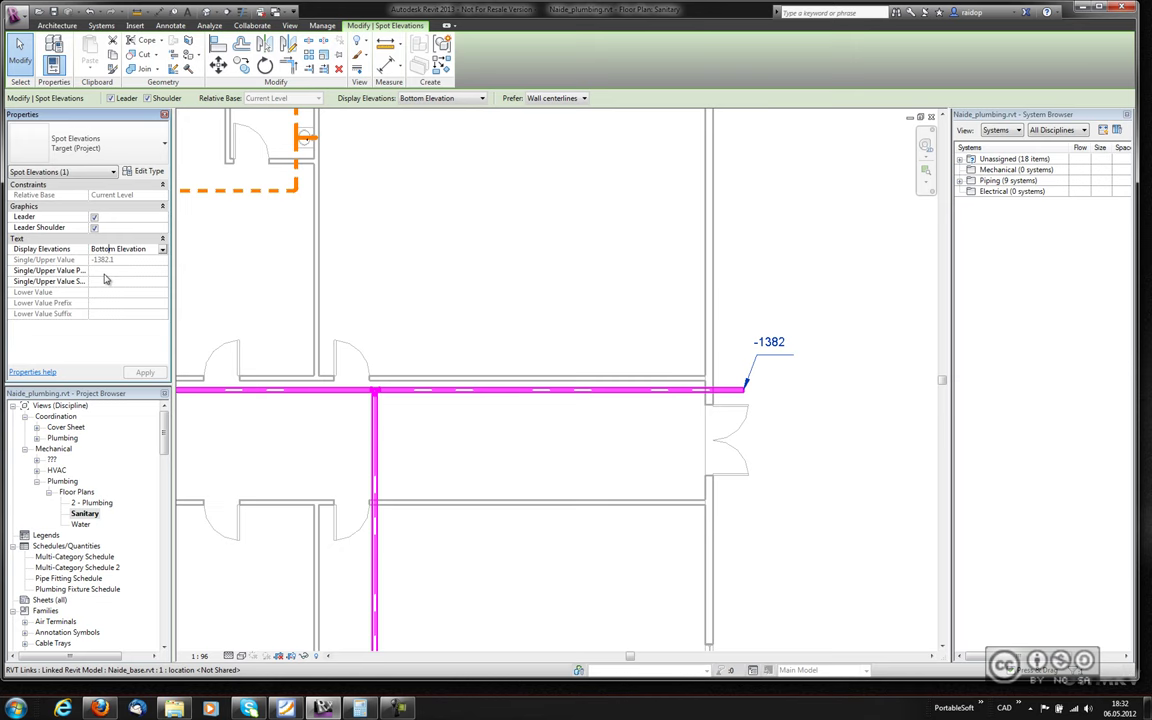
pyautogui.click(112, 271)
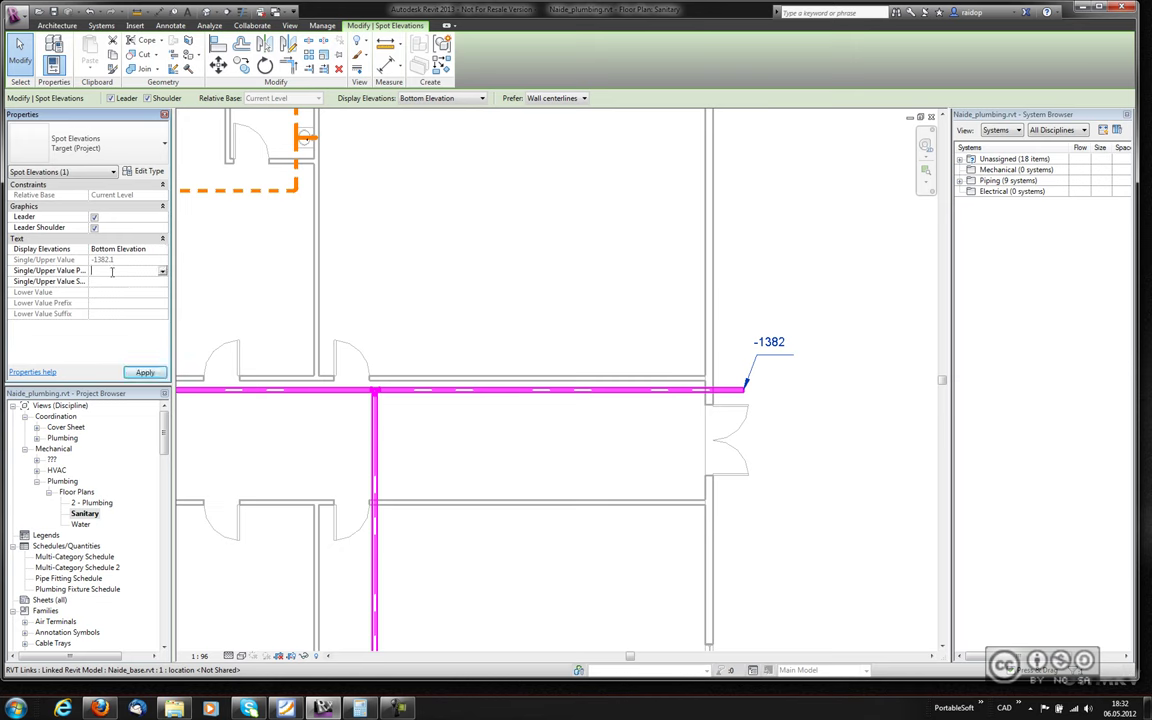
pyautogui.write('TP:')
pyautogui.press('Tab')
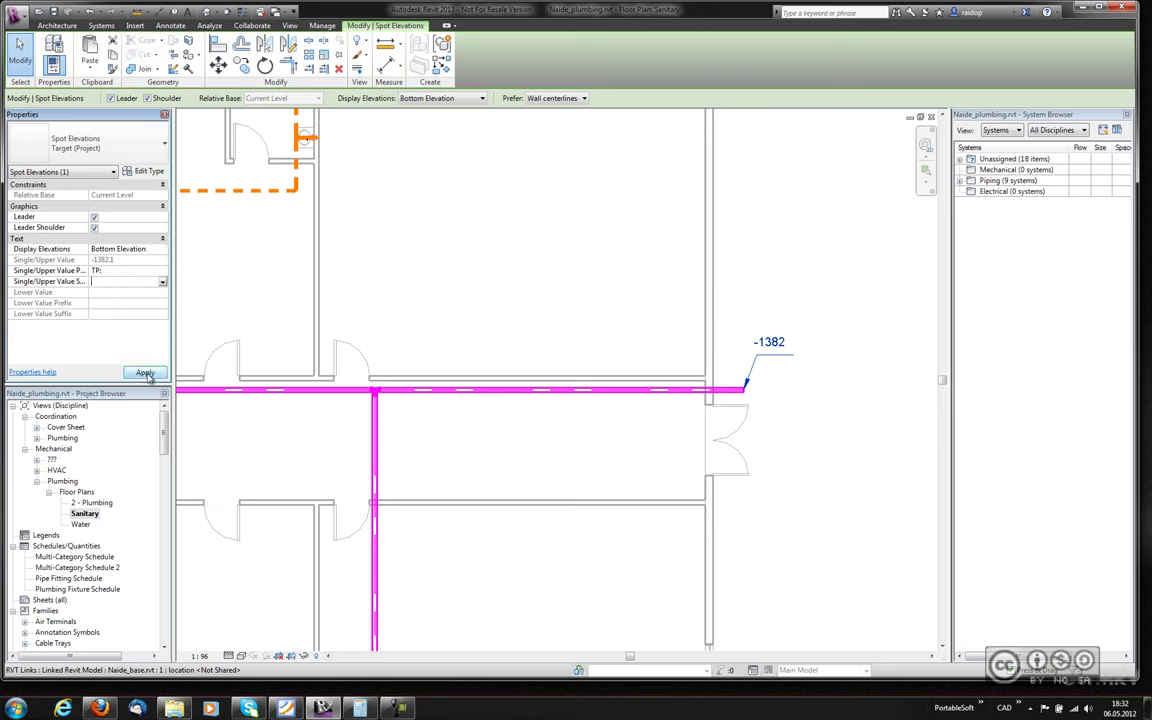
pyautogui.click(145, 373)
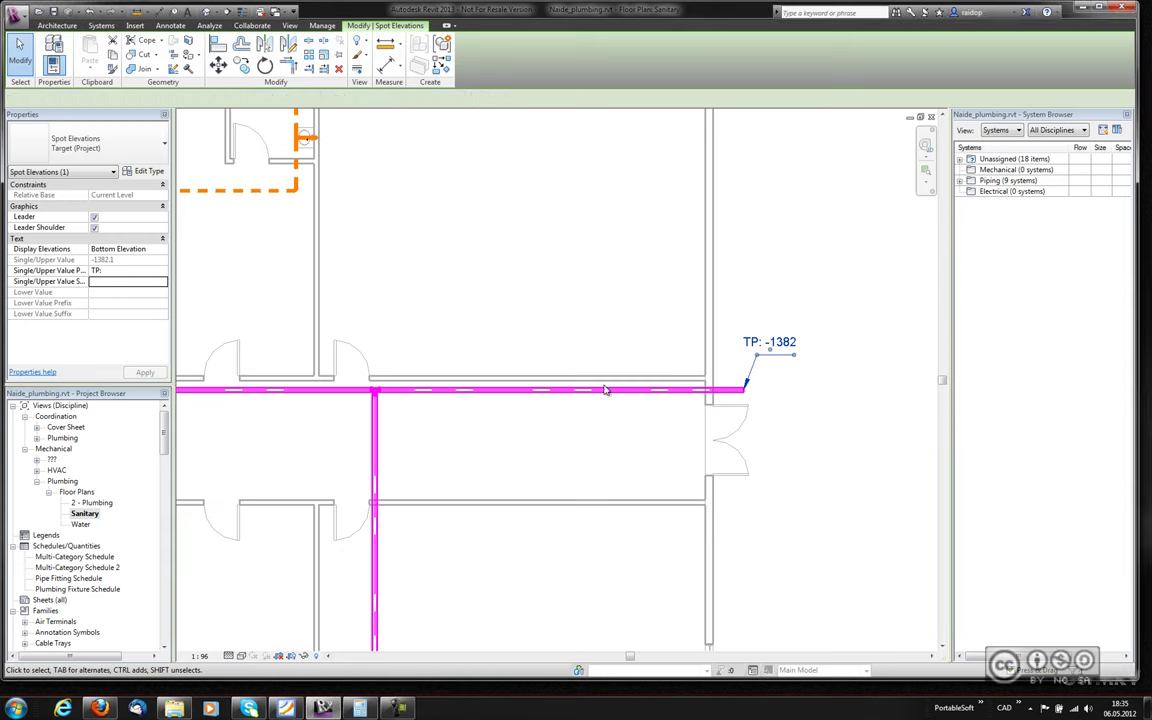
# Upgrade the corner bend of the orange pipe run to a tee fitting.
pyautogui.press('Escape')
pyautogui.press('Escape')
pyautogui.scroll(2, 617, 391)
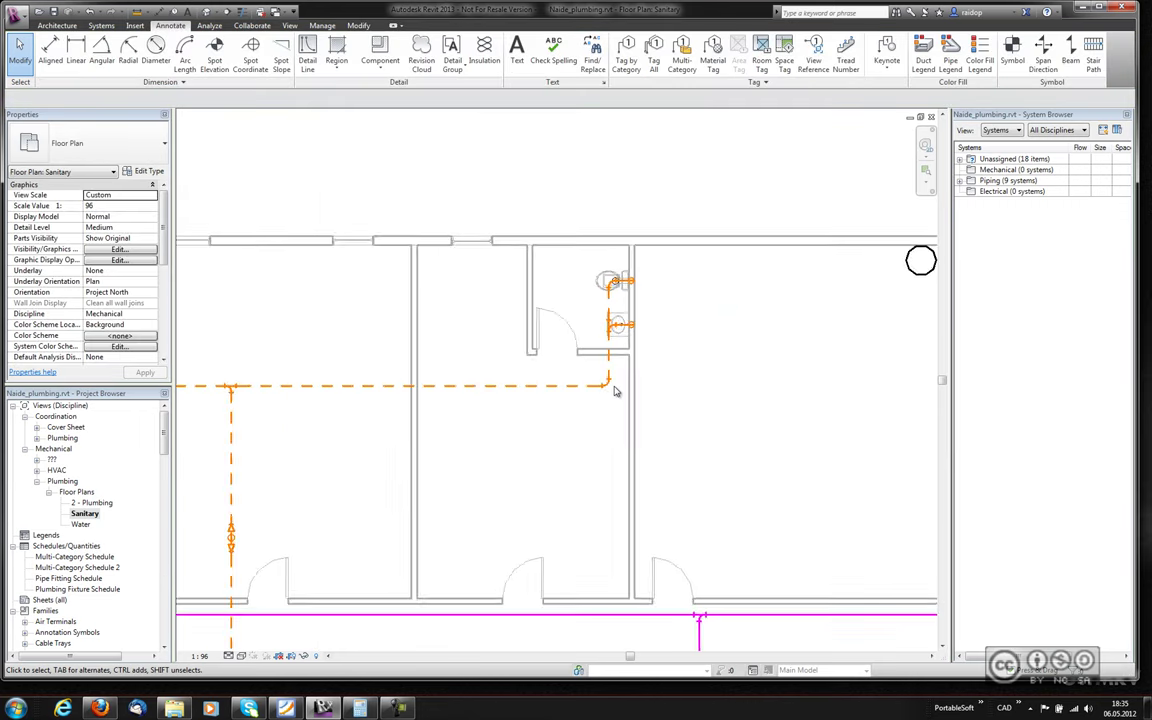
pyautogui.scroll(2, 615, 391)
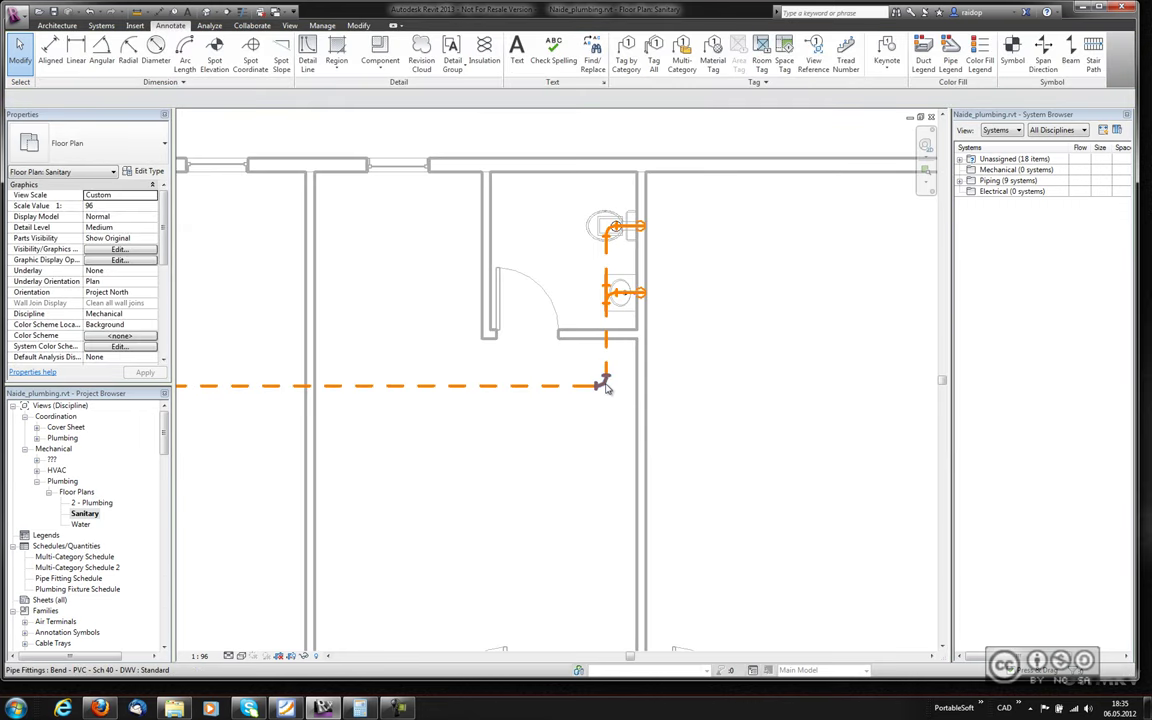
pyautogui.click(610, 390)
pyautogui.scroll(1, 615, 392)
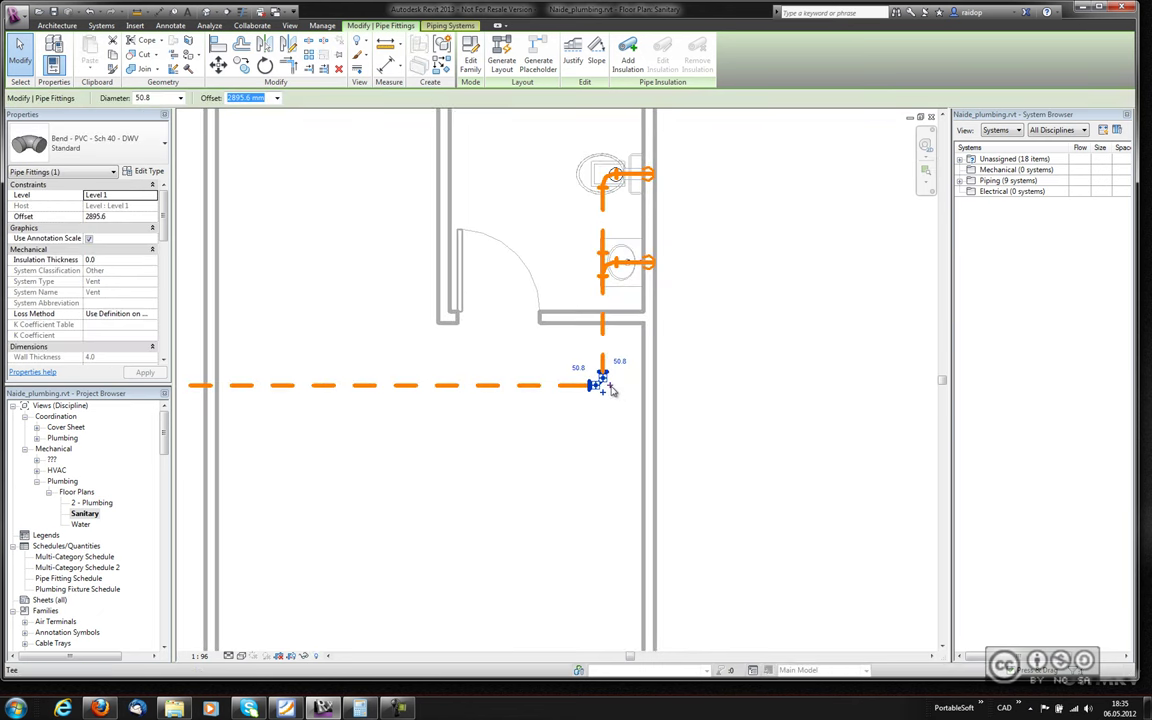
pyautogui.click(610, 388)
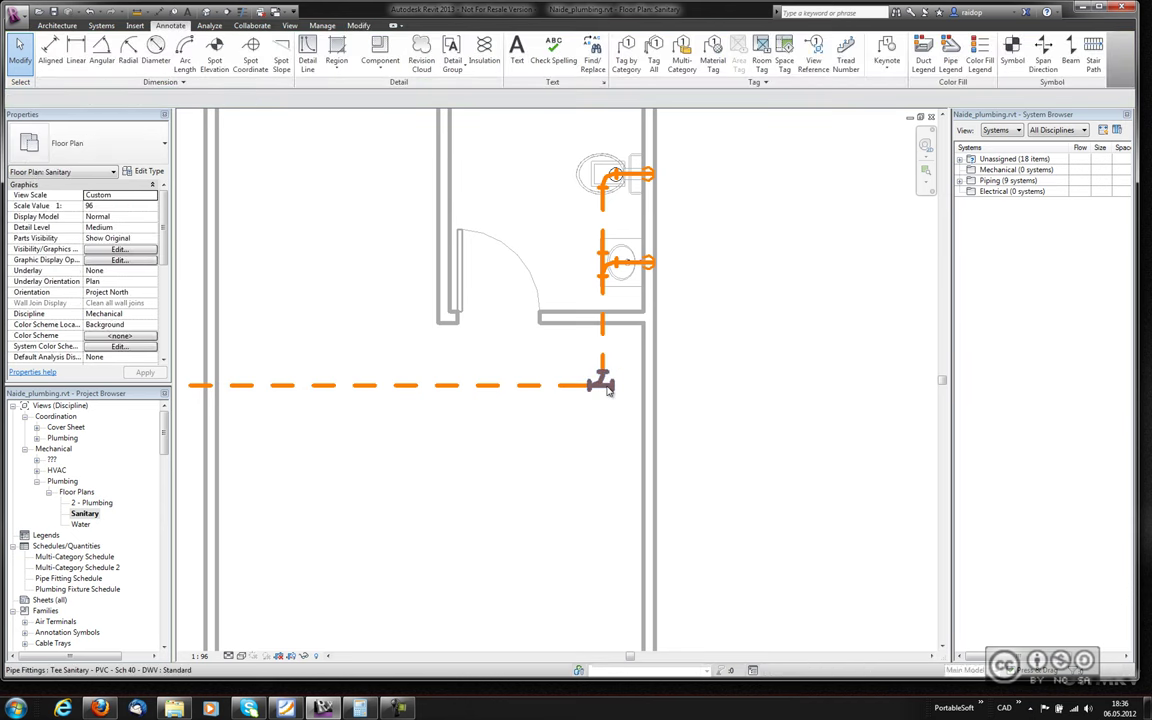
# Flip the new Tee Sanitary PVC fitting to its new orientation, then deselect it.
pyautogui.scroll(2, 603, 386)
pyautogui.click(606, 404)
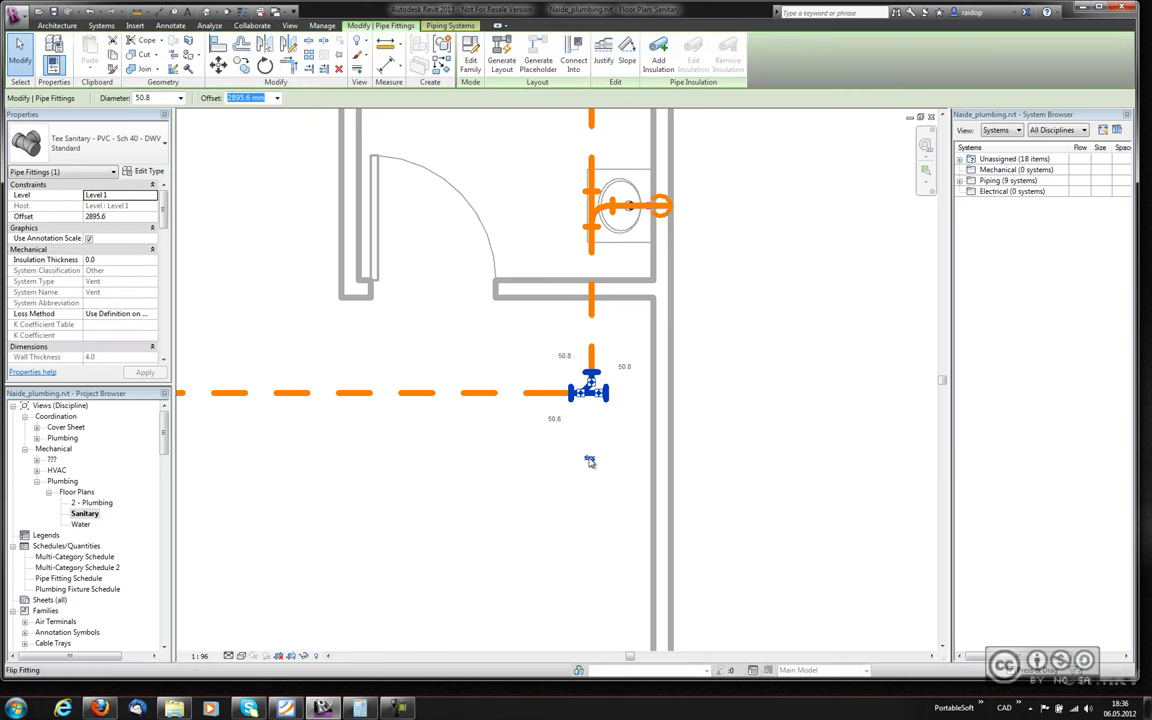
pyautogui.click(590, 461)
pyautogui.click(598, 418)
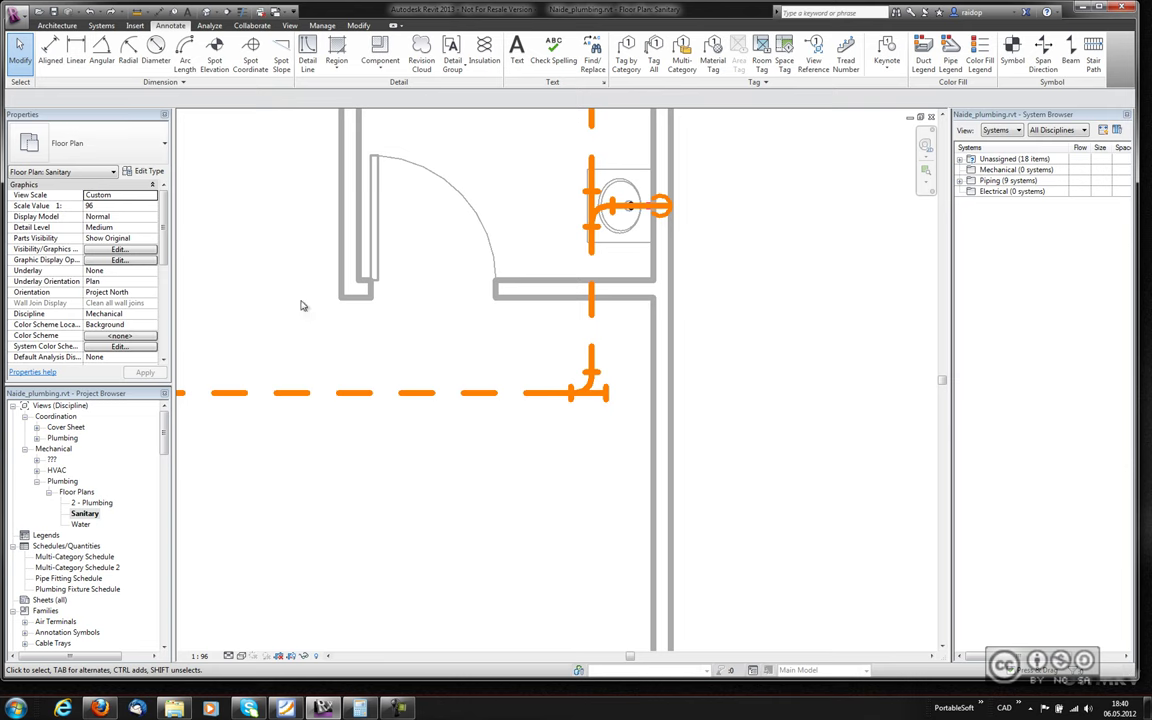
pyautogui.click(289, 25)
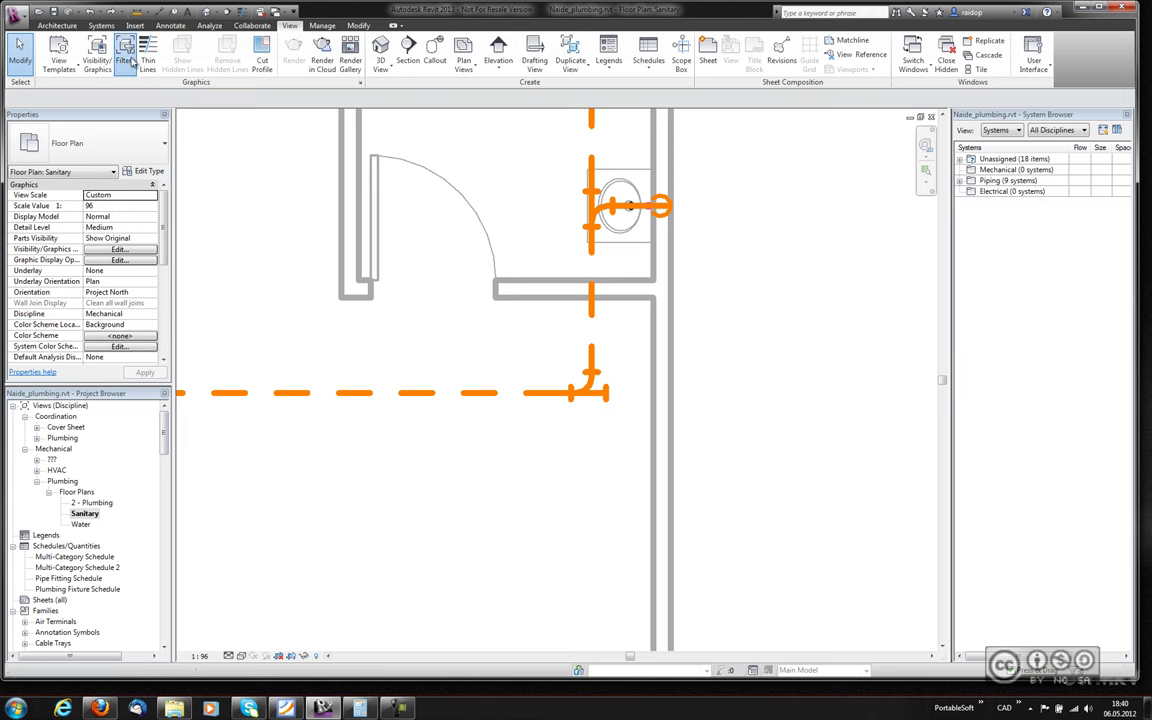
pyautogui.click(126, 58)
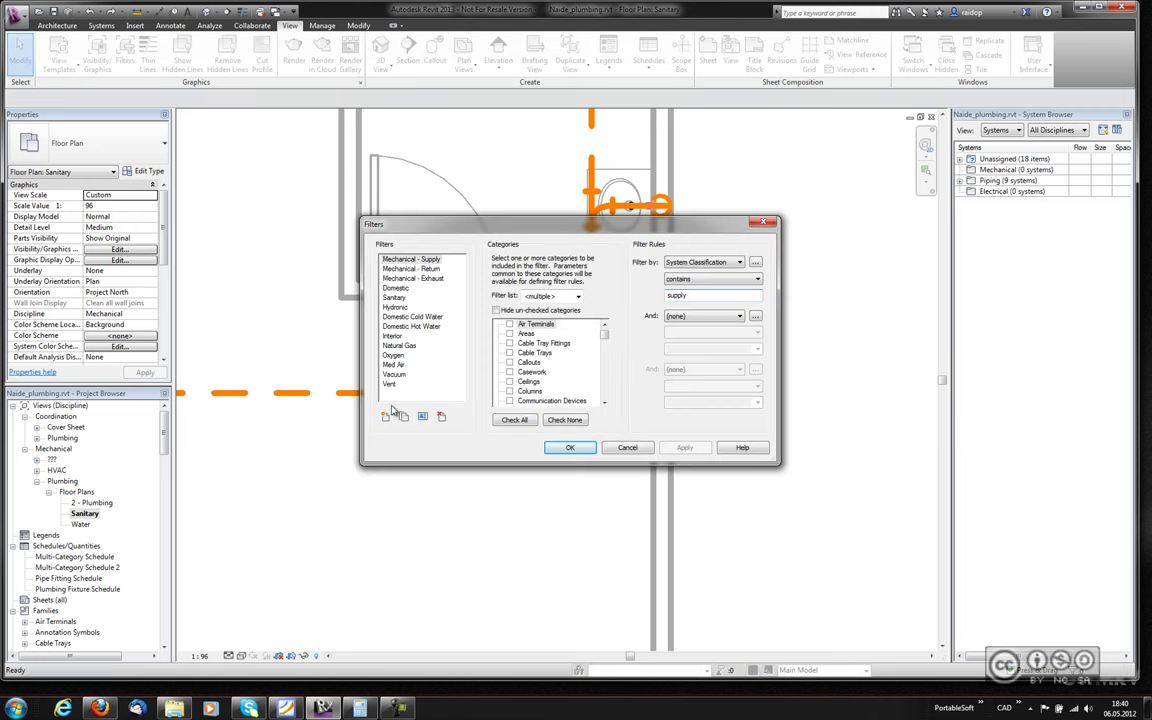
pyautogui.click(628, 448)
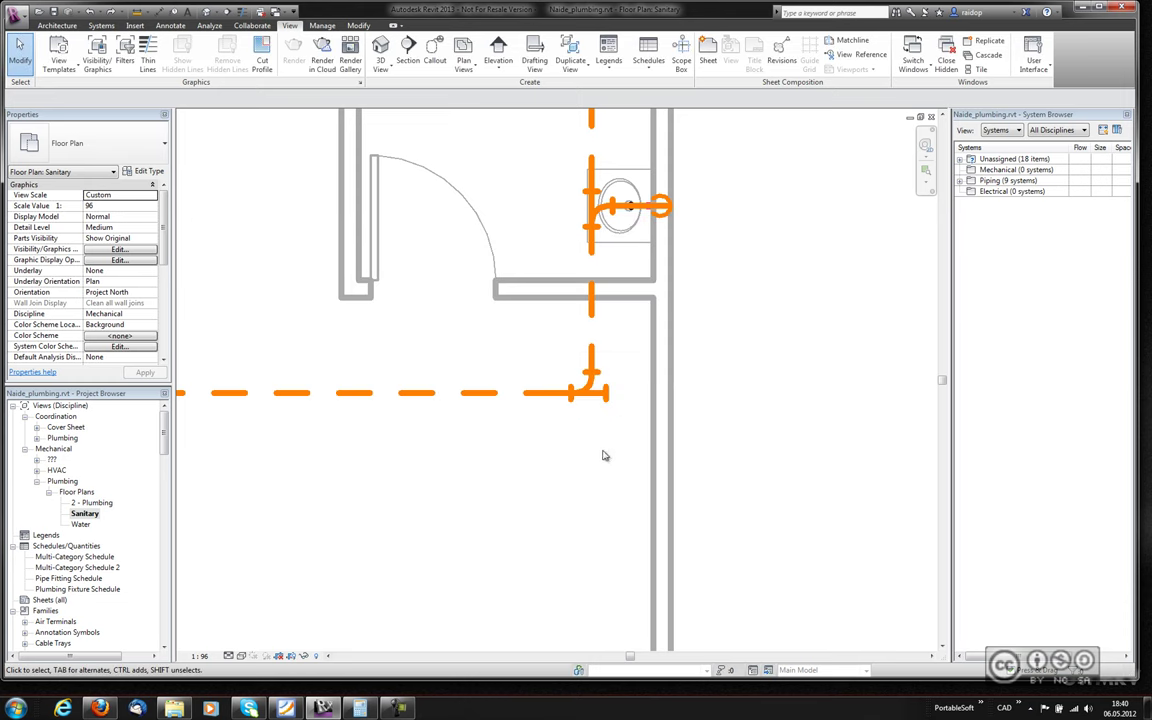
pyautogui.click(100, 62)
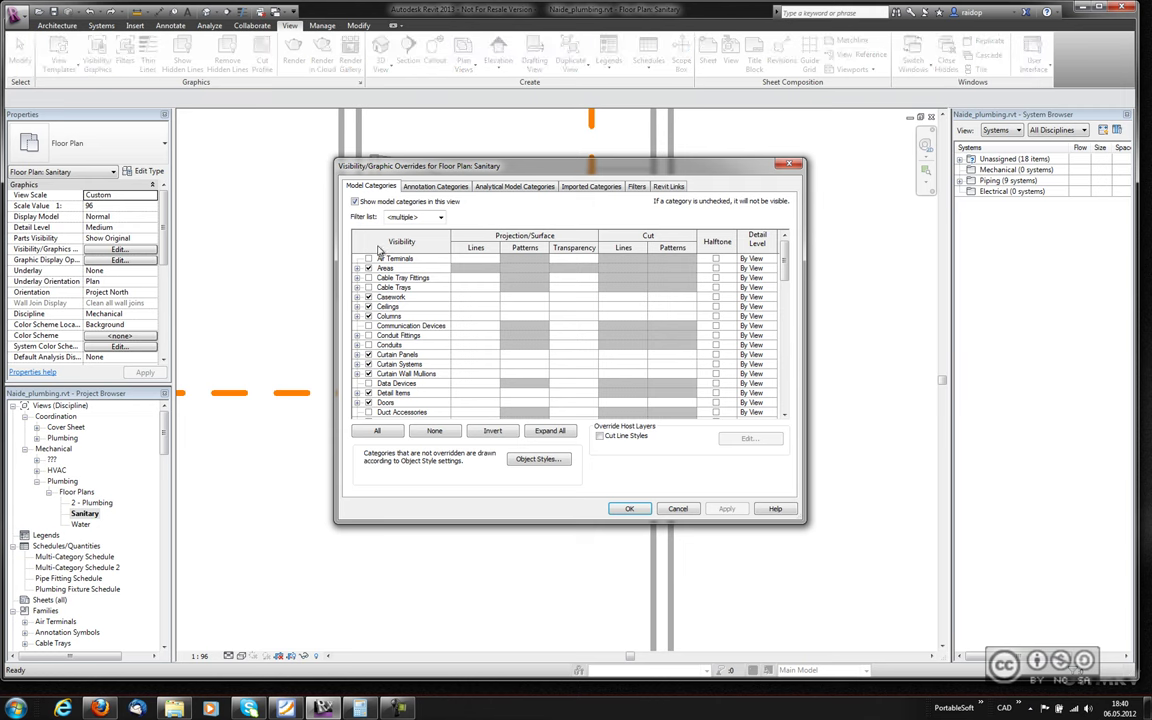
pyautogui.click(636, 186)
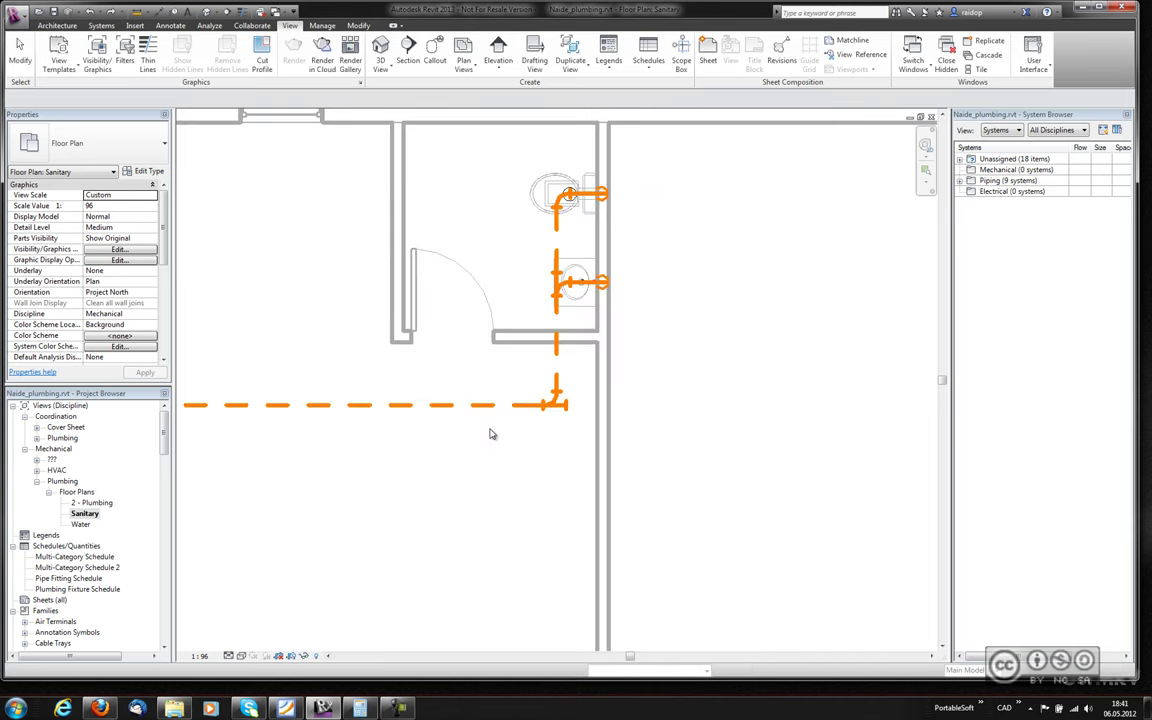
pyautogui.scroll(-3, 491, 433)
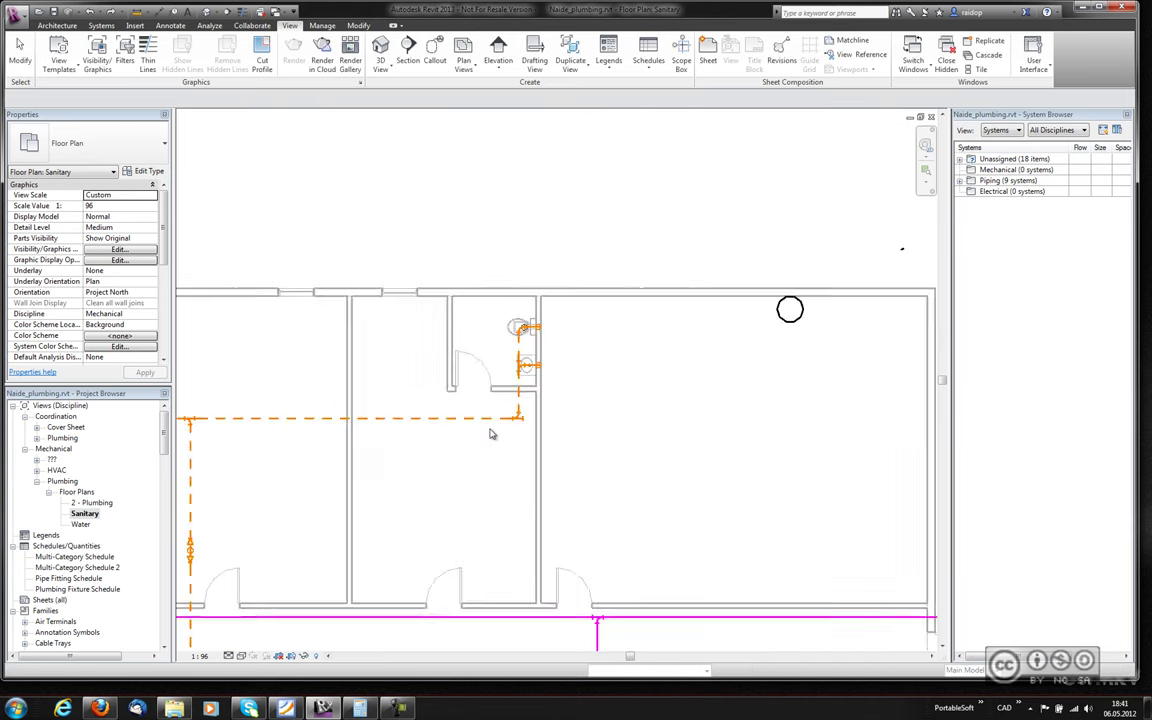
pyautogui.scroll(-2, 615, 409)
pyautogui.moveTo(615, 409)
pyautogui.mouseDown(button='middle')
pyautogui.moveTo(730, 393)
pyautogui.moveTo(663, 368)
pyautogui.mouseUp(button='middle')
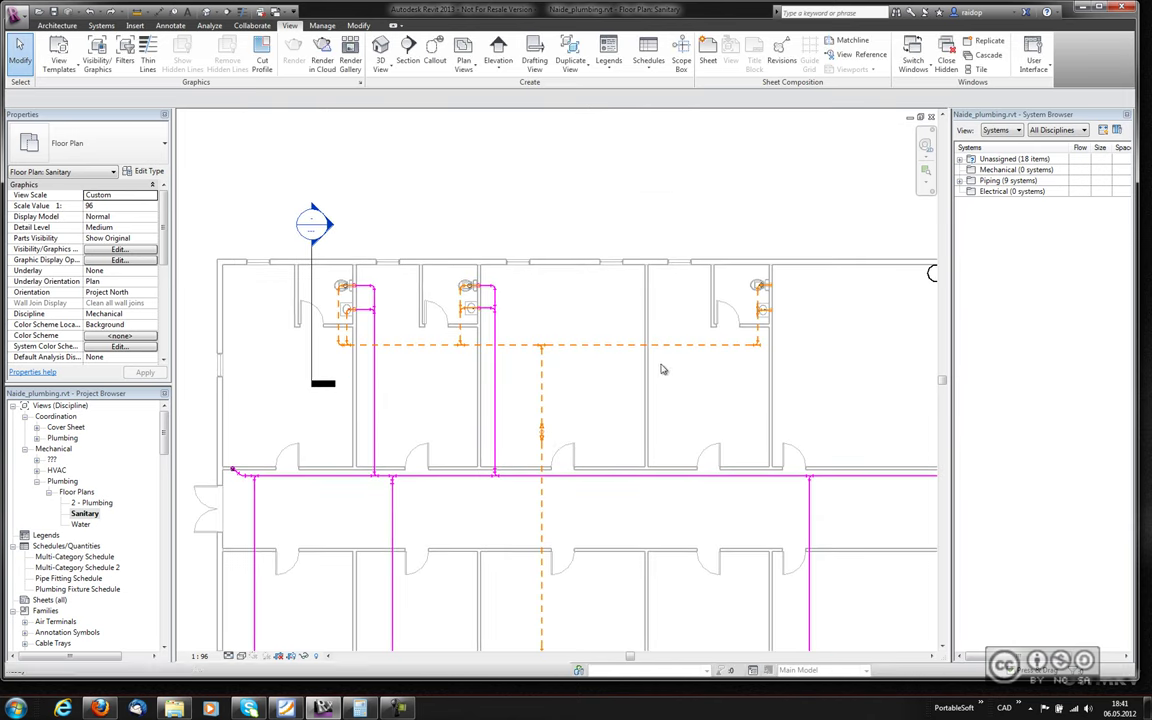
pyautogui.scroll(1, 407, 336)
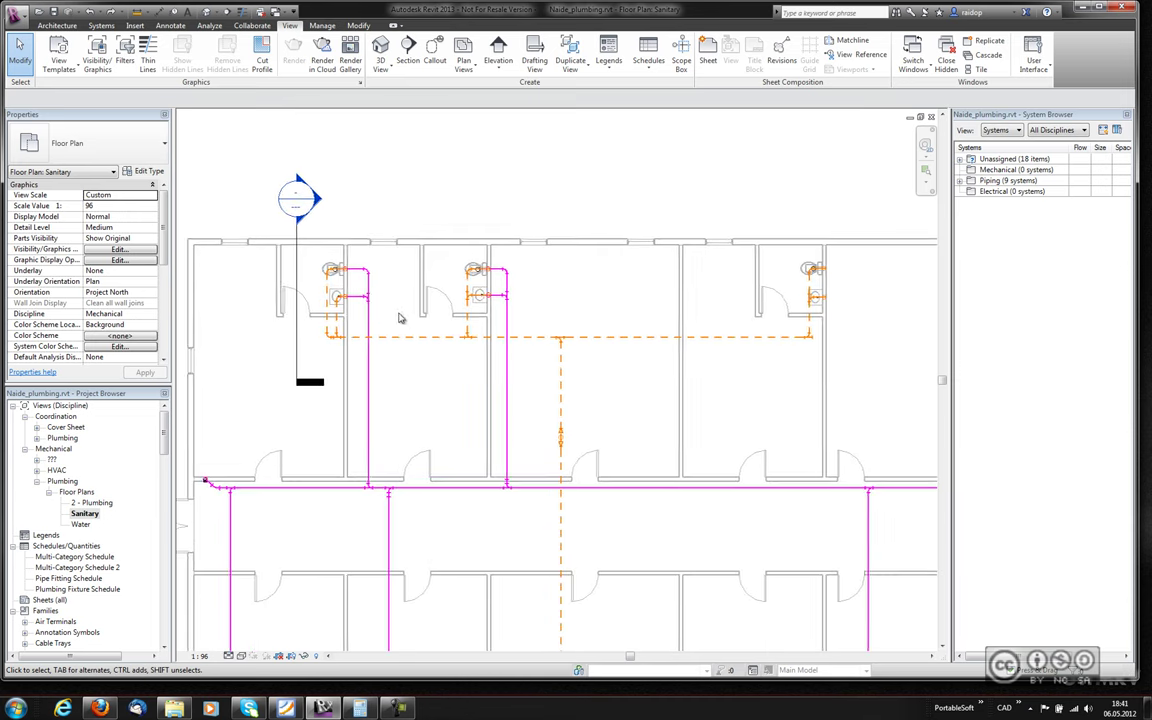
pyautogui.moveTo(399, 319); pyautogui.dragTo(476, 321, button='middle')
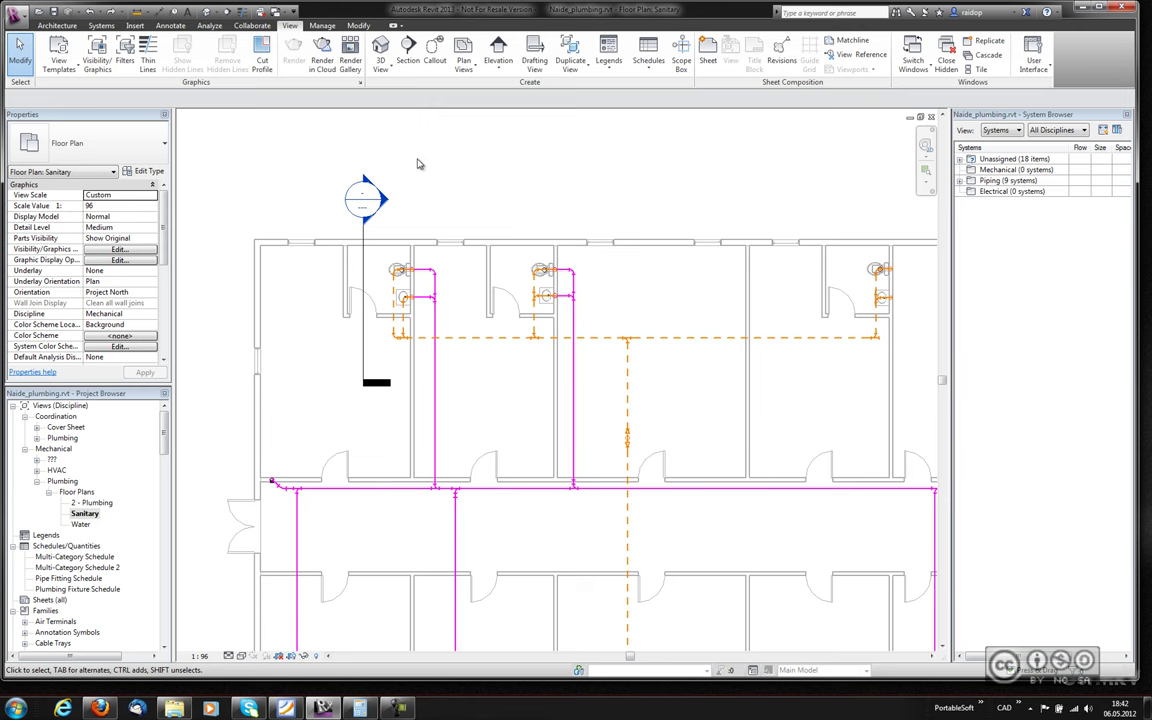
# Open the default 3D view and inspect the vertical orange vent pipe.
pyautogui.click(208, 14)
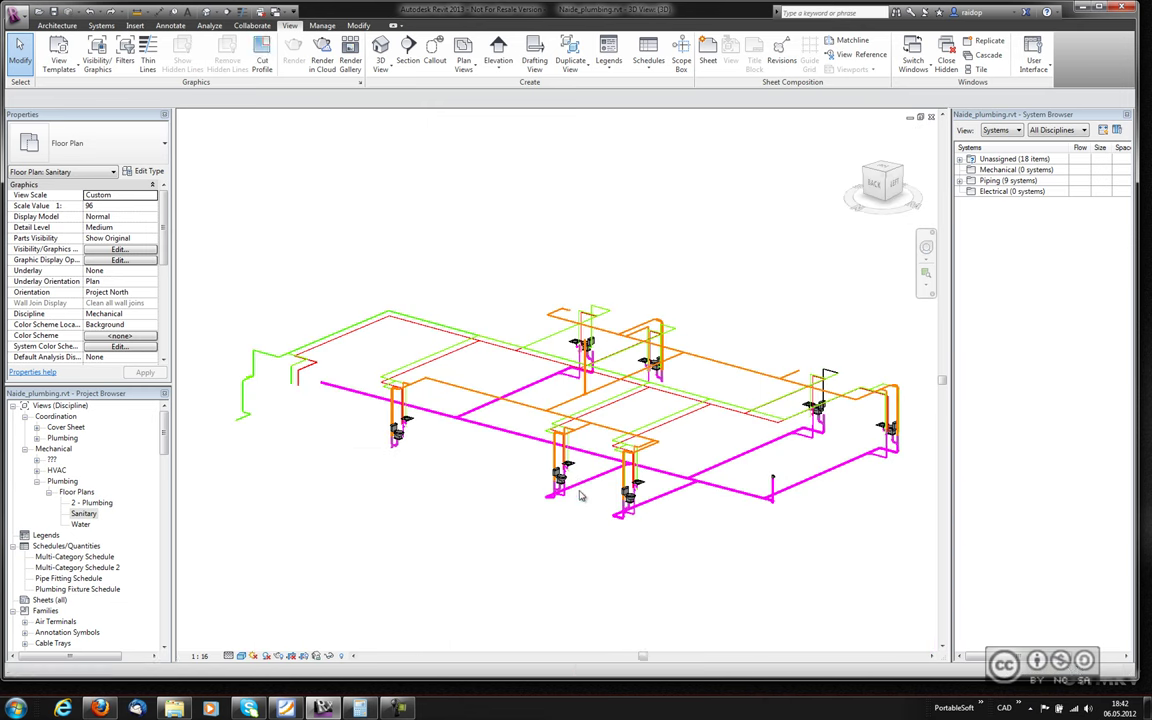
pyautogui.scroll(5, 581, 485)
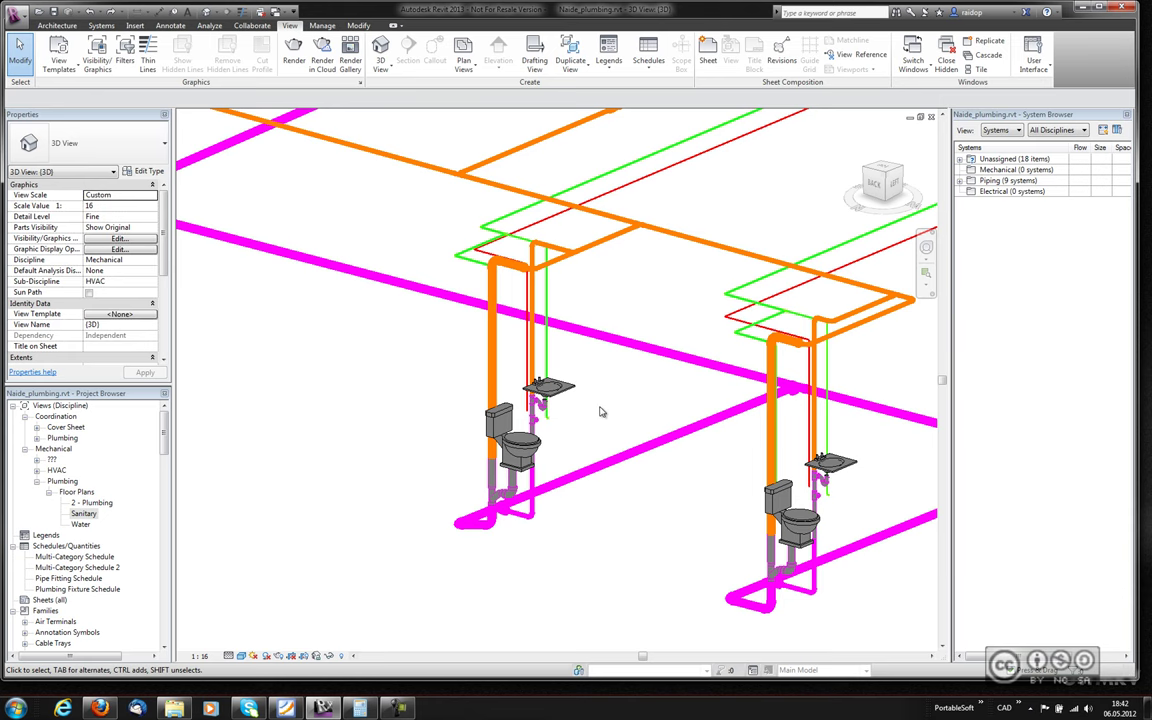
pyautogui.click(491, 345)
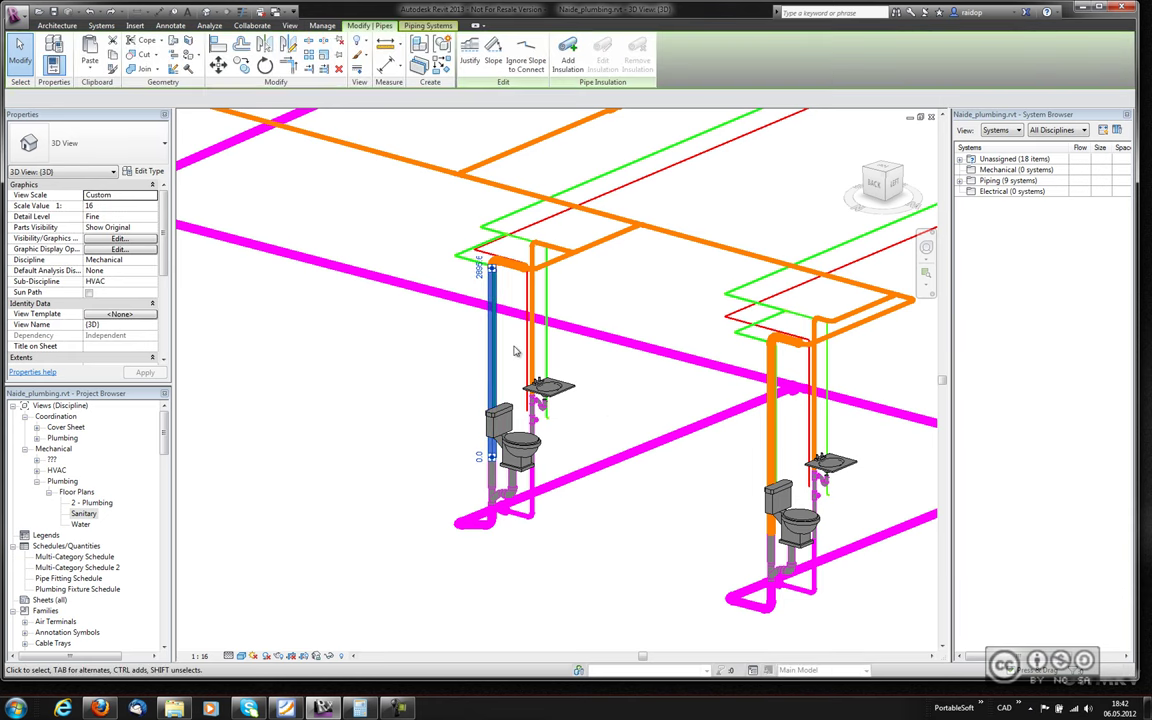
pyautogui.click(403, 447)
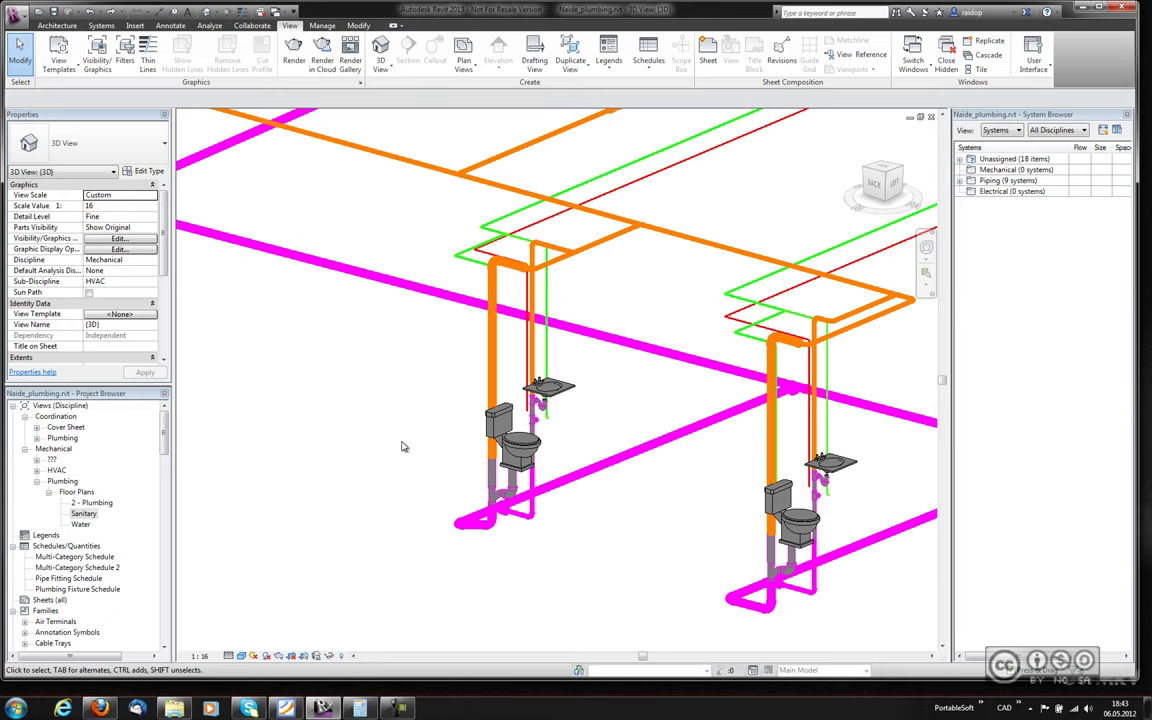
# Zoom out over the 3D piping, show the Collaborate tools, then zoom back in.
pyautogui.scroll(-1, 403, 447)
pyautogui.scroll(-1, 403, 447)
pyautogui.scroll(-1, 403, 447)
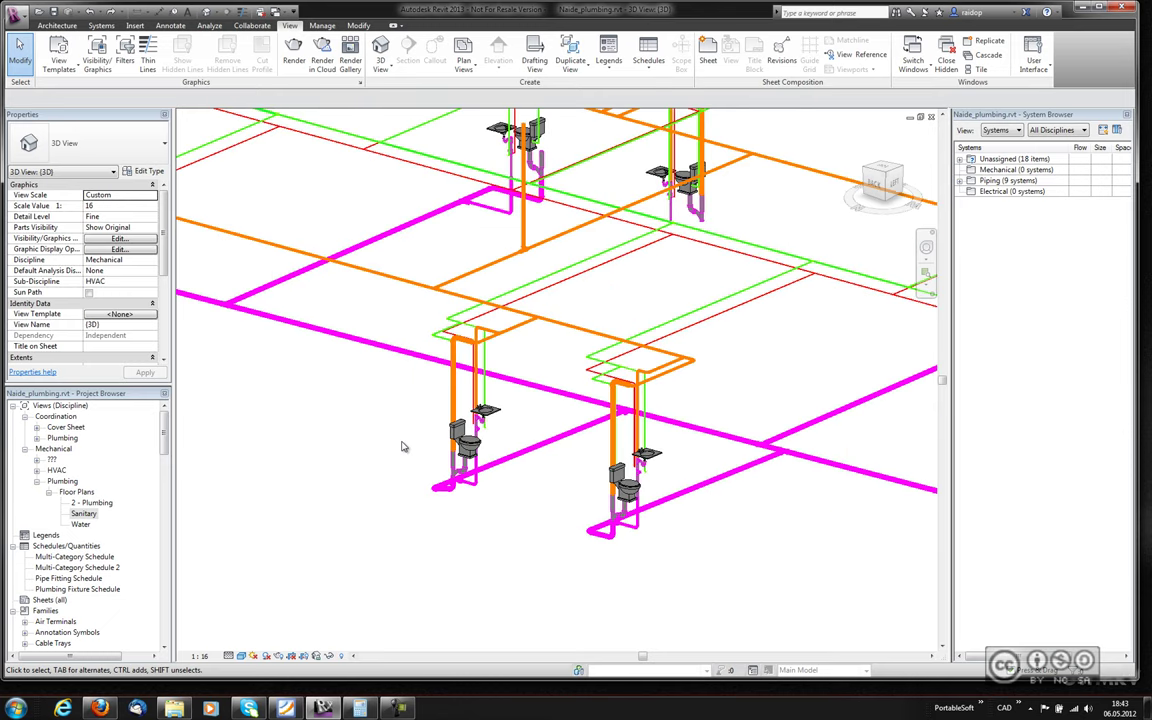
pyautogui.scroll(-1, 403, 447)
pyautogui.scroll(-1, 403, 447)
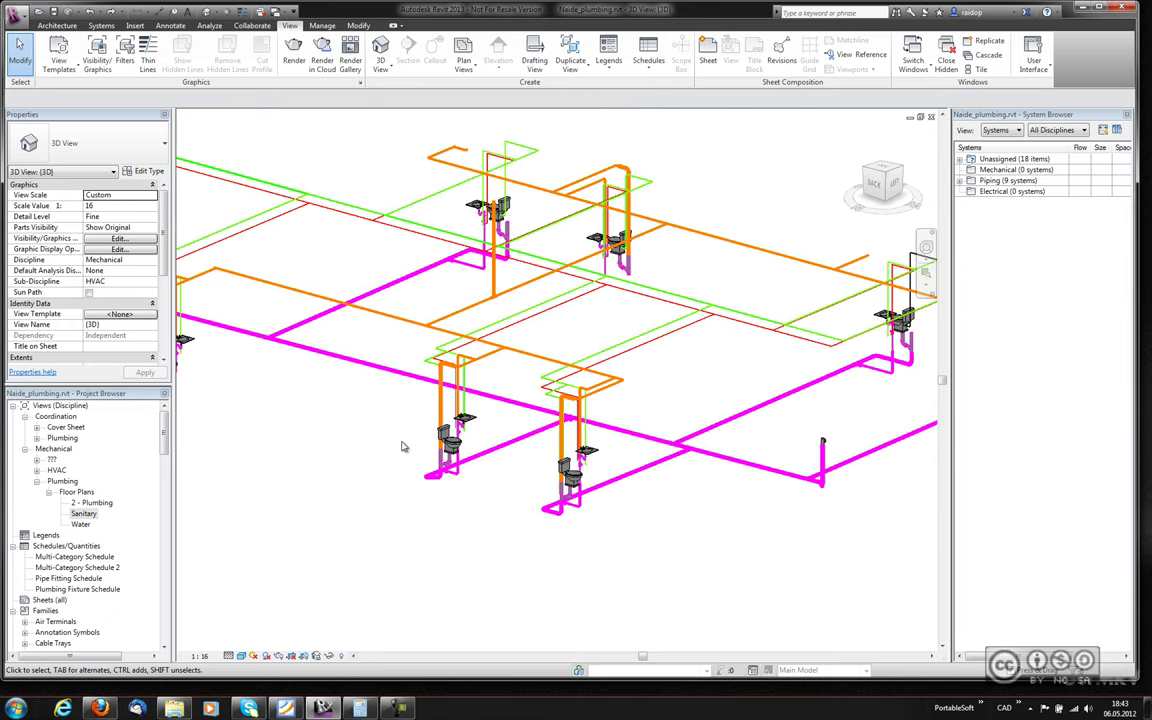
pyautogui.click(234, 25)
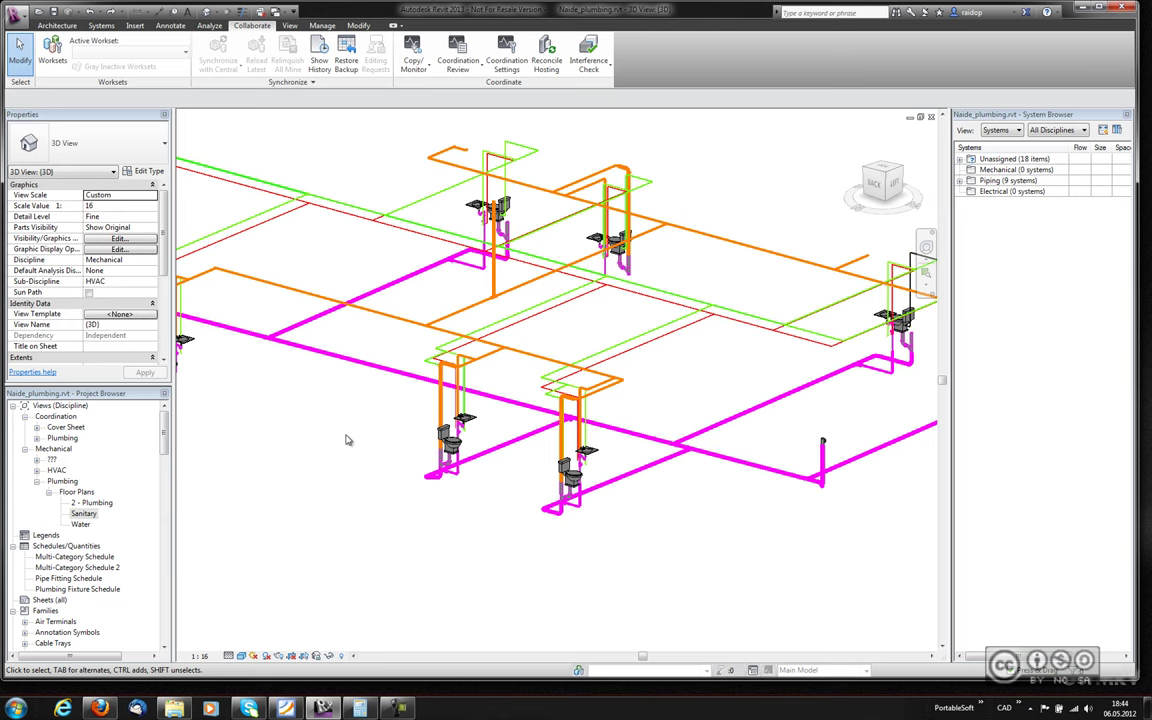
pyautogui.scroll(1, 383, 448)
pyautogui.scroll(2, 383, 448)
pyautogui.scroll(1, 383, 448)
pyautogui.scroll(1, 447, 461)
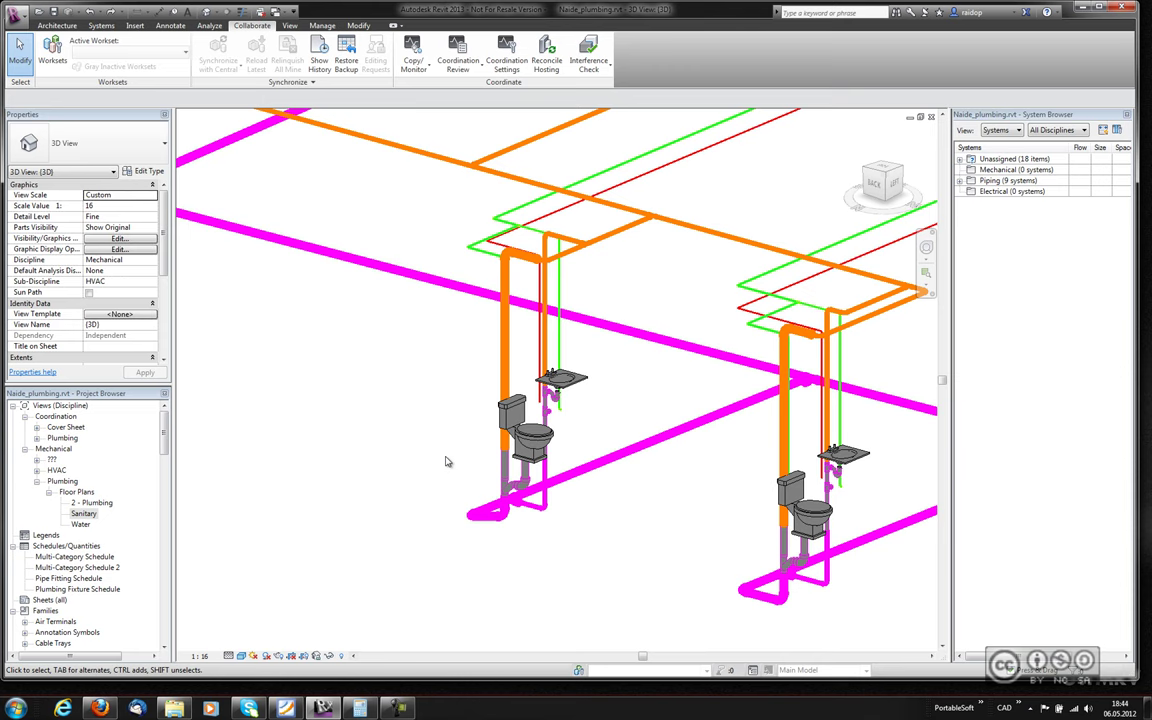